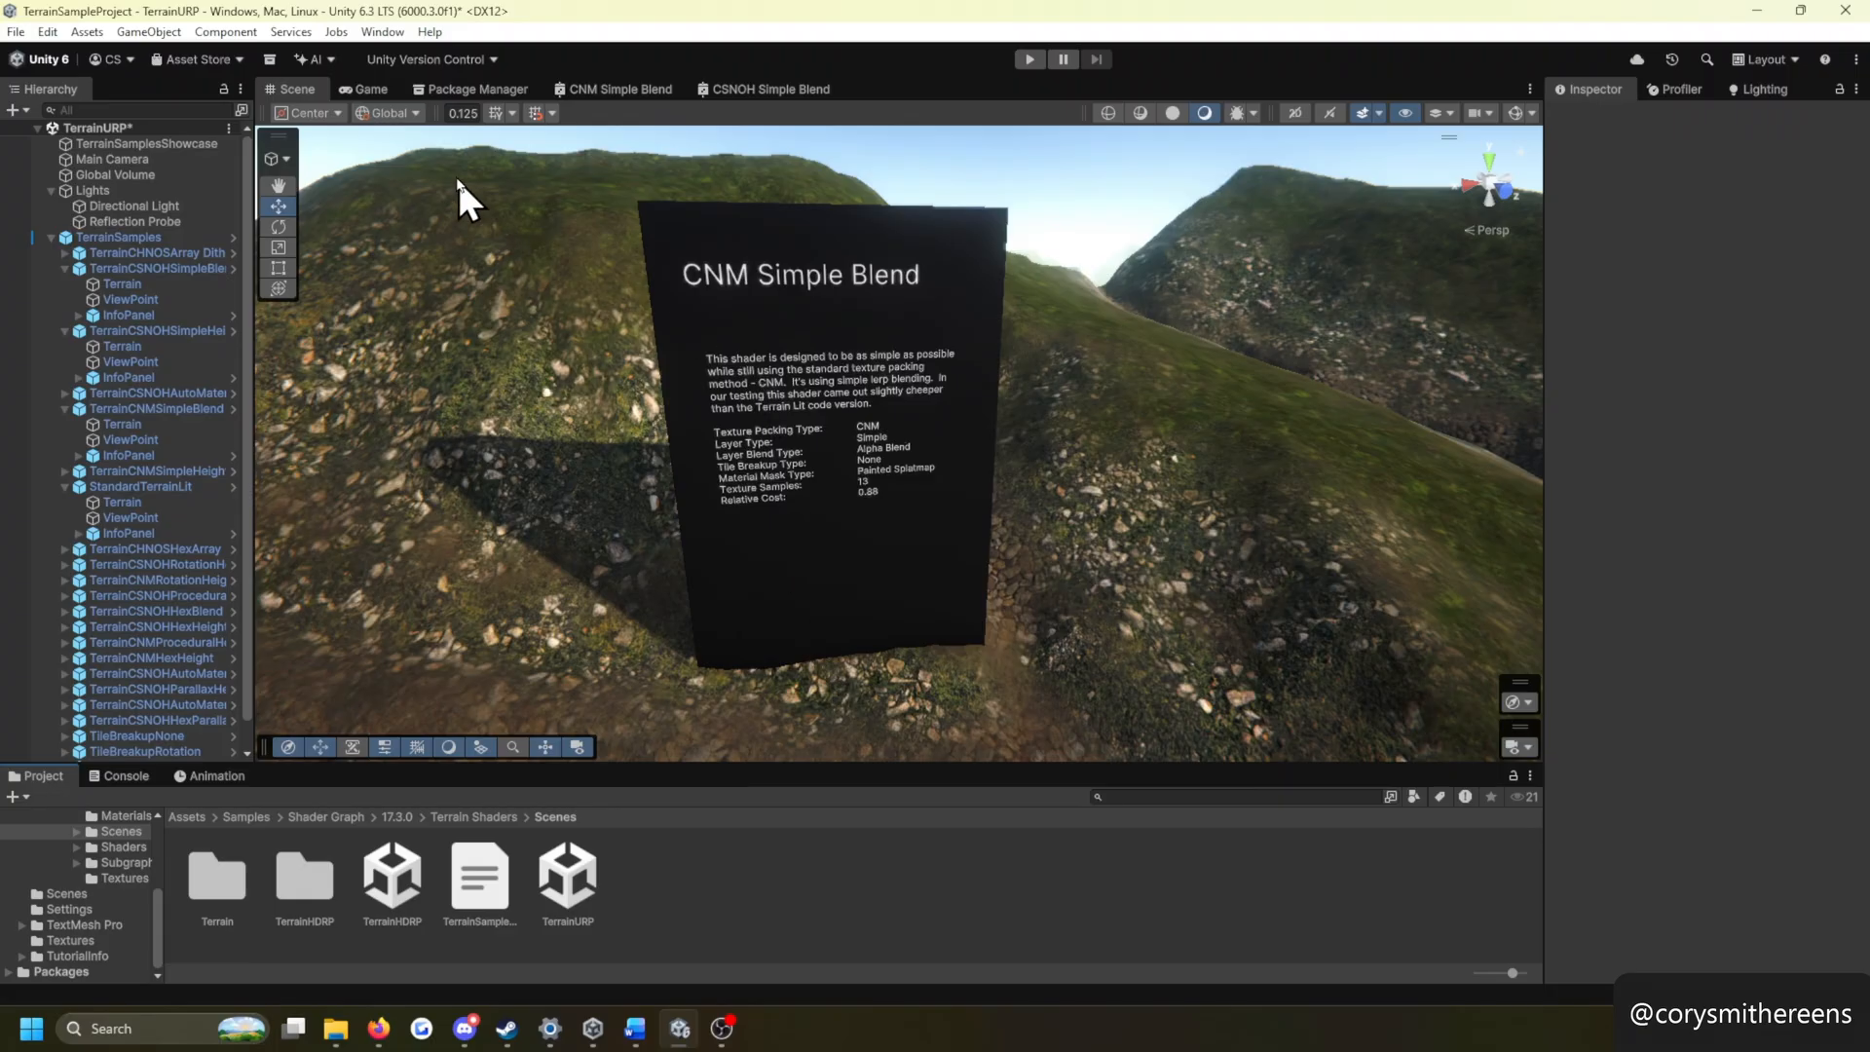
Step: Examine the Shader Graph package's sample list in the Unity Registry, down to the Terrain Shaders sample
click(447, 90)
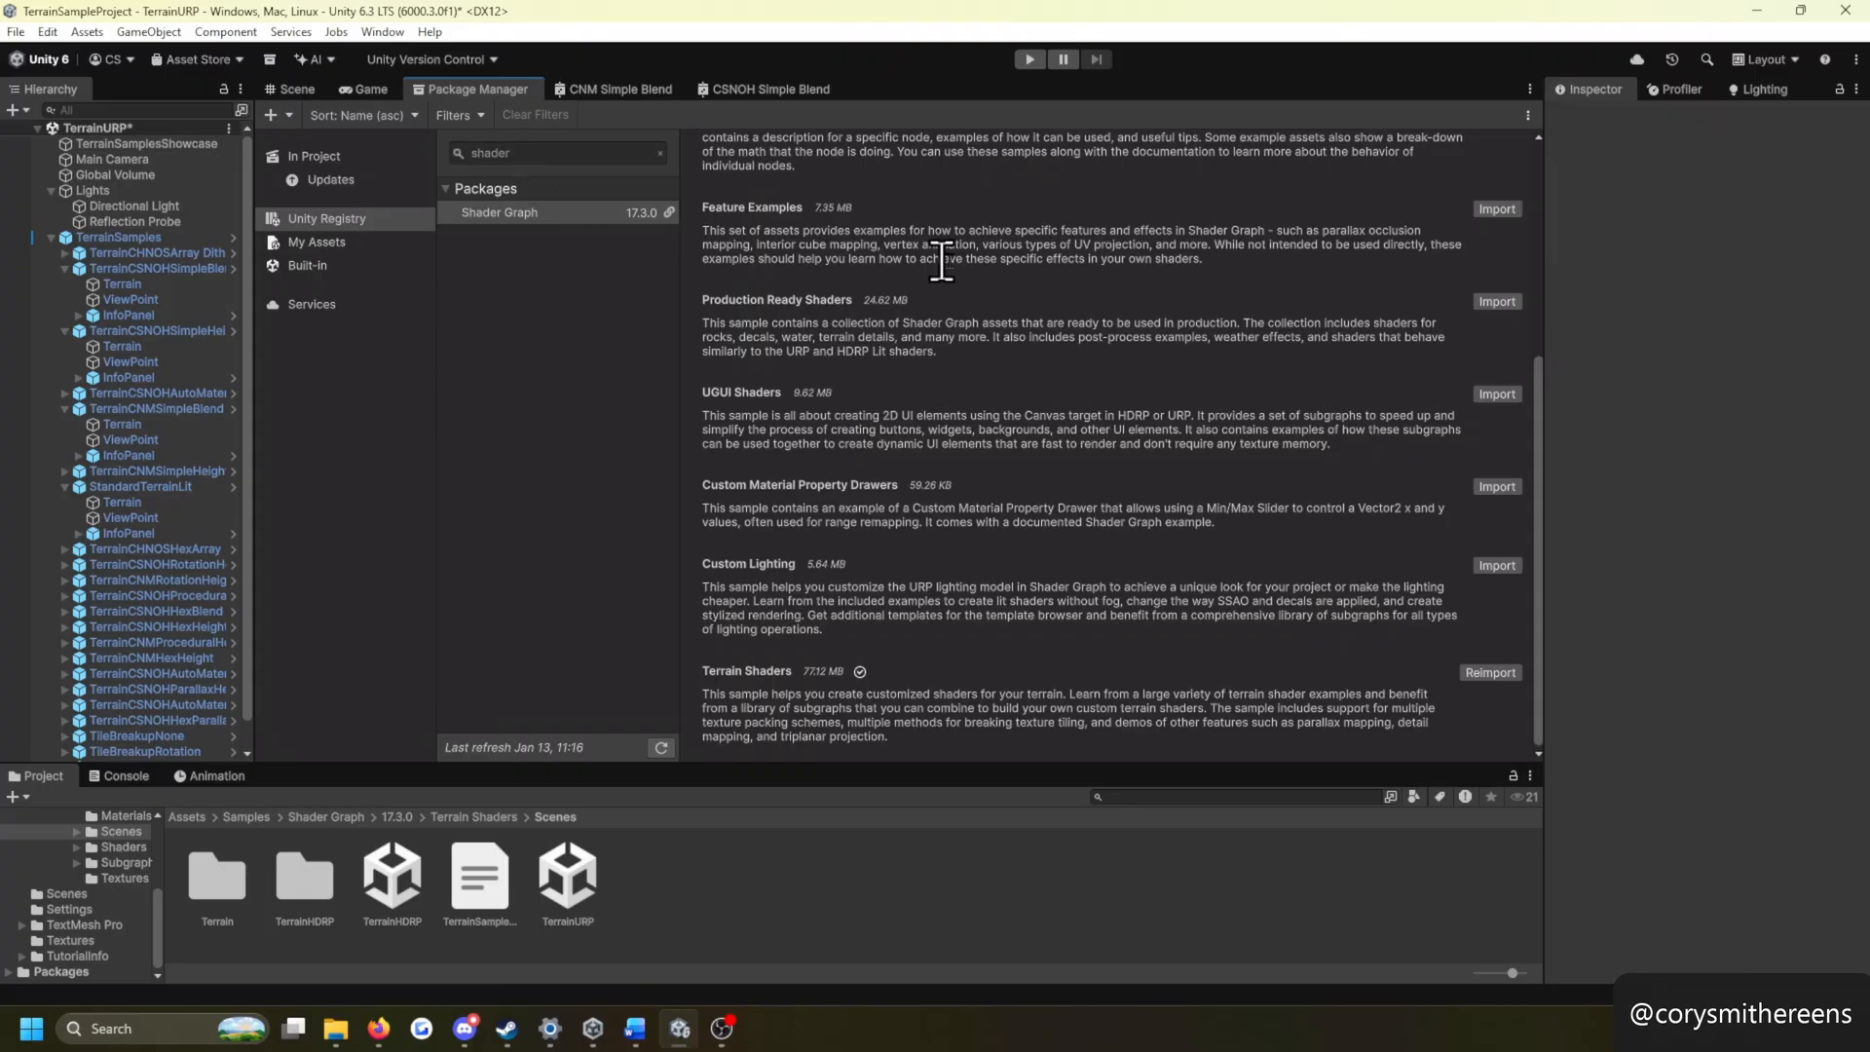
scroll(942, 261, up, 5)
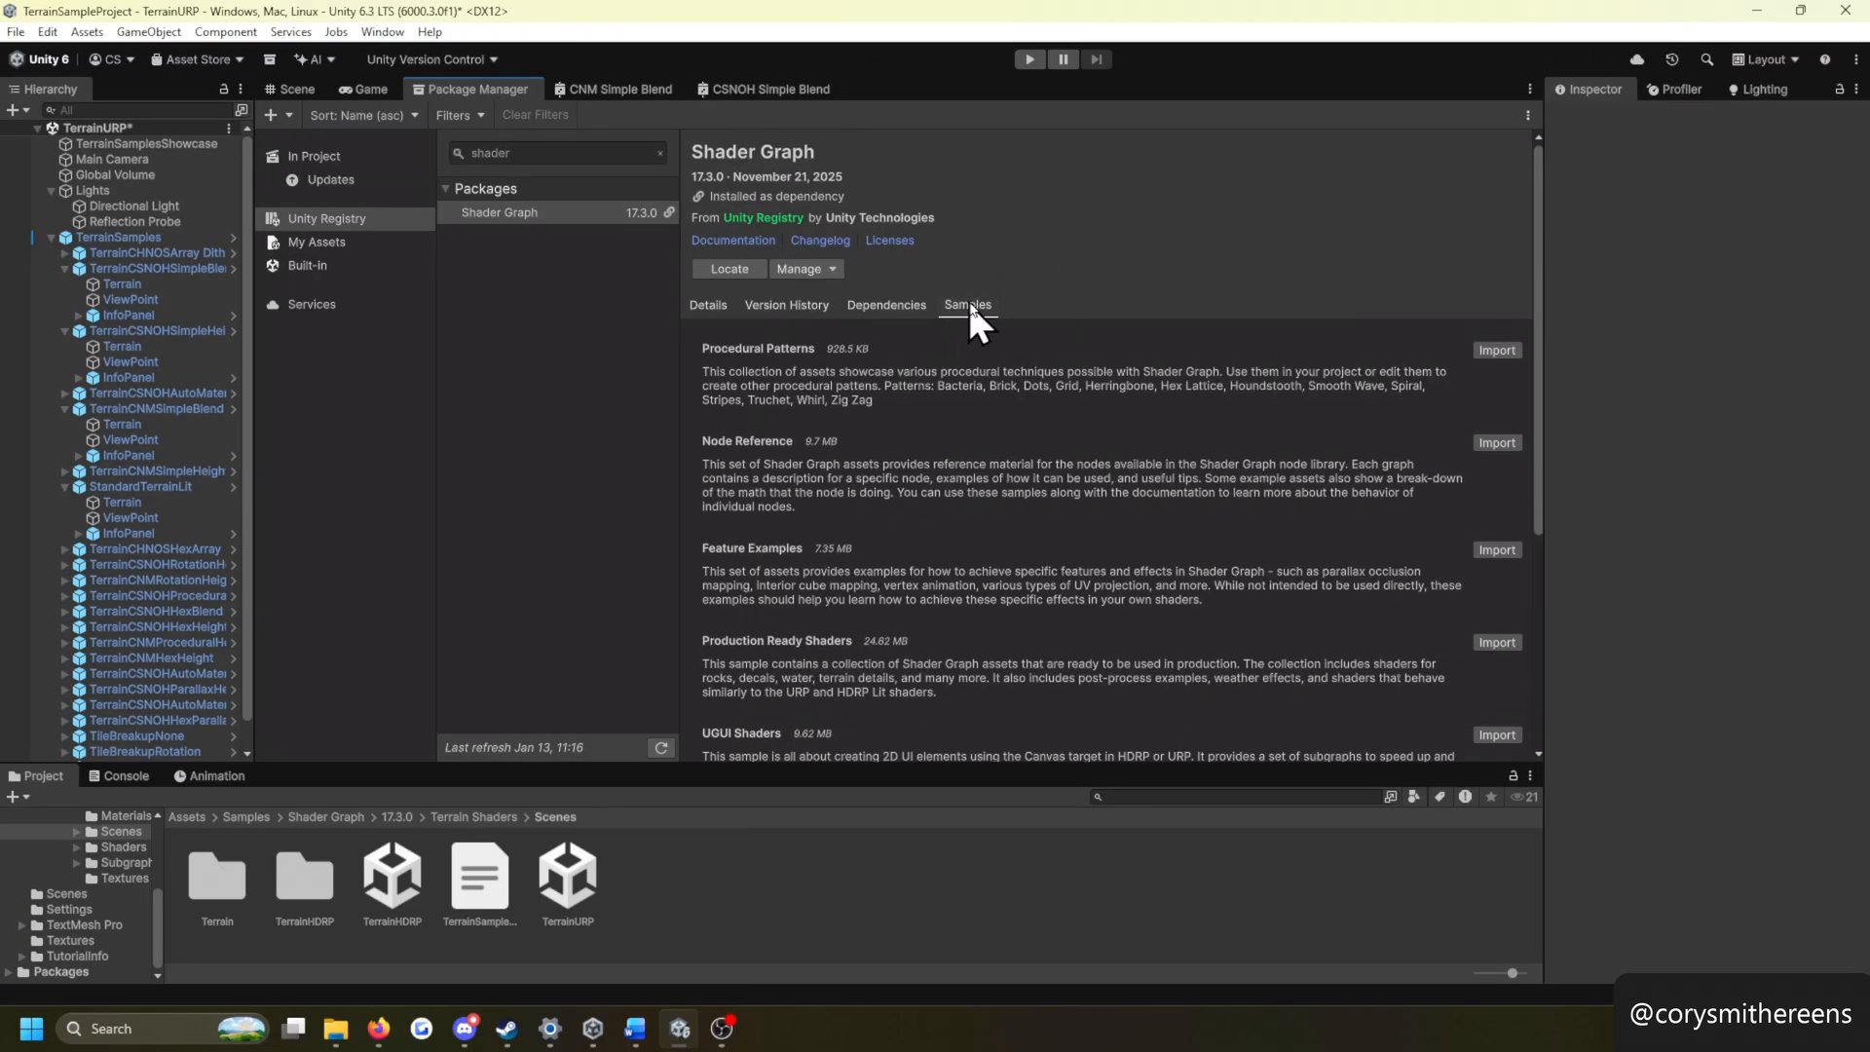
scroll(1031, 496, down, 5)
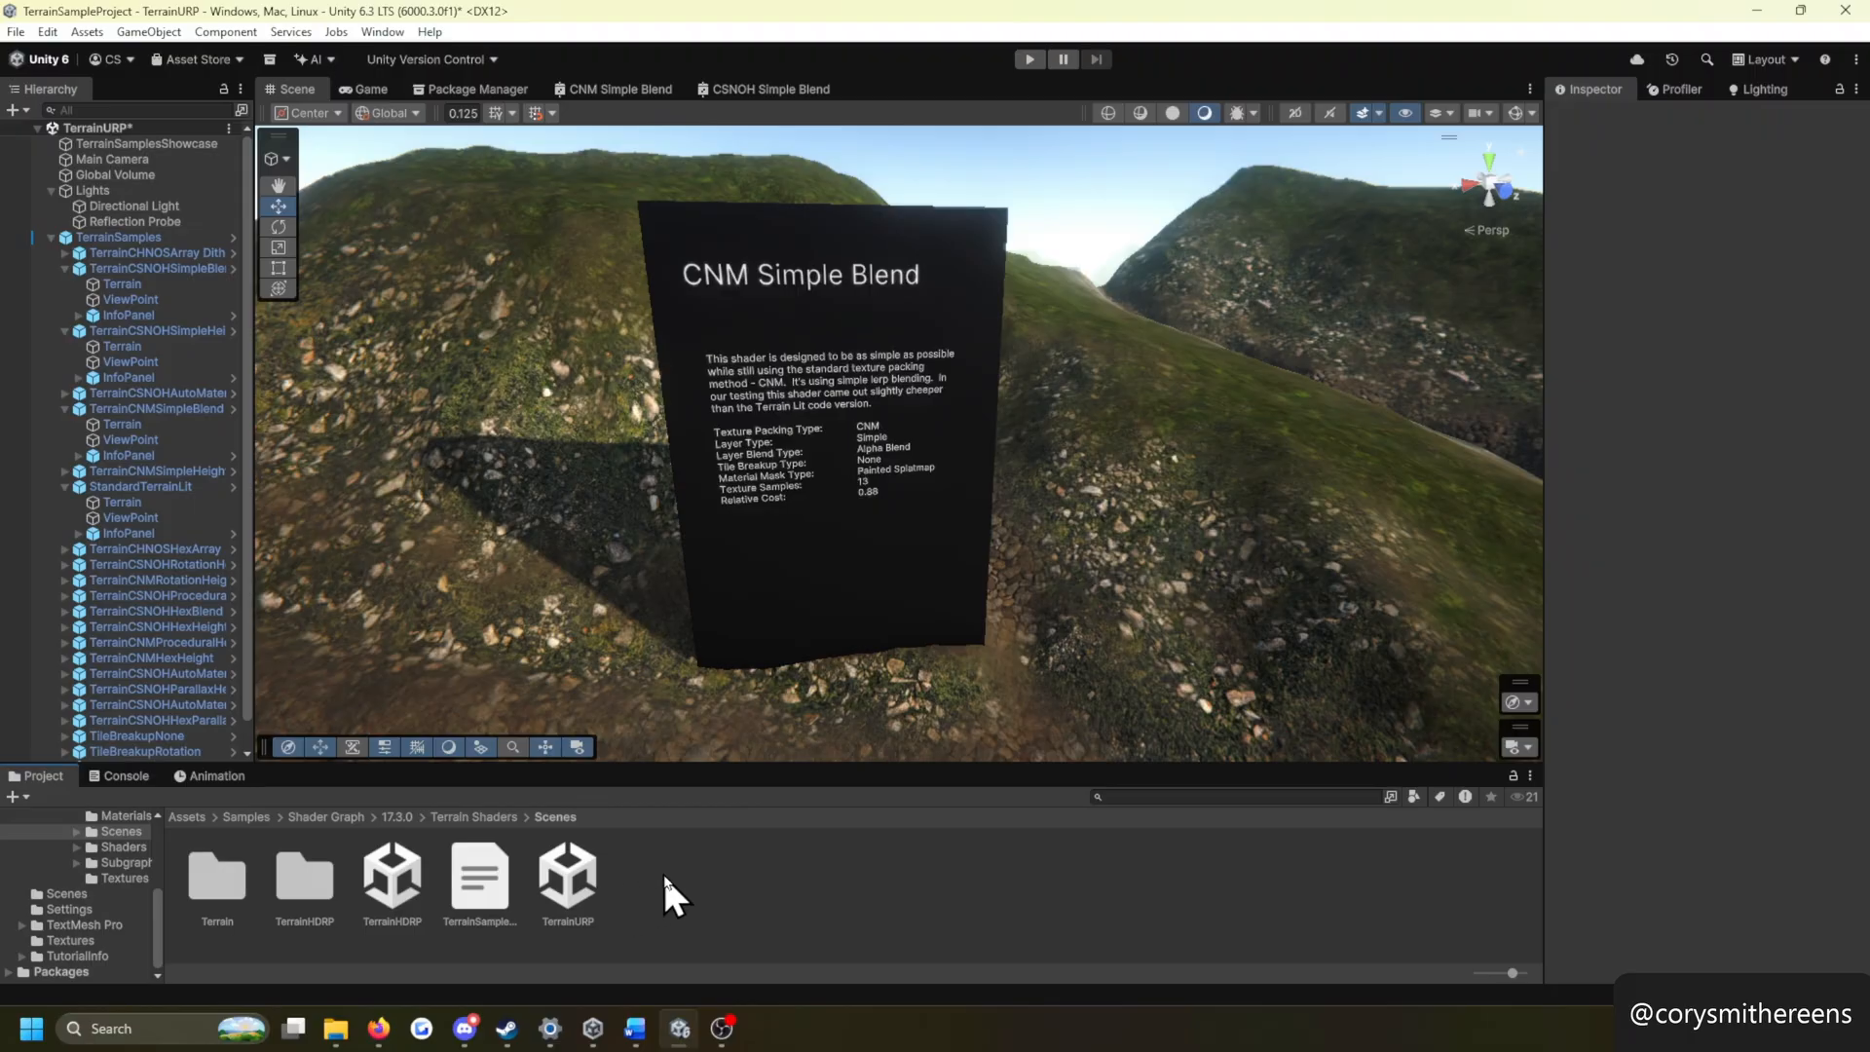
click(758, 877)
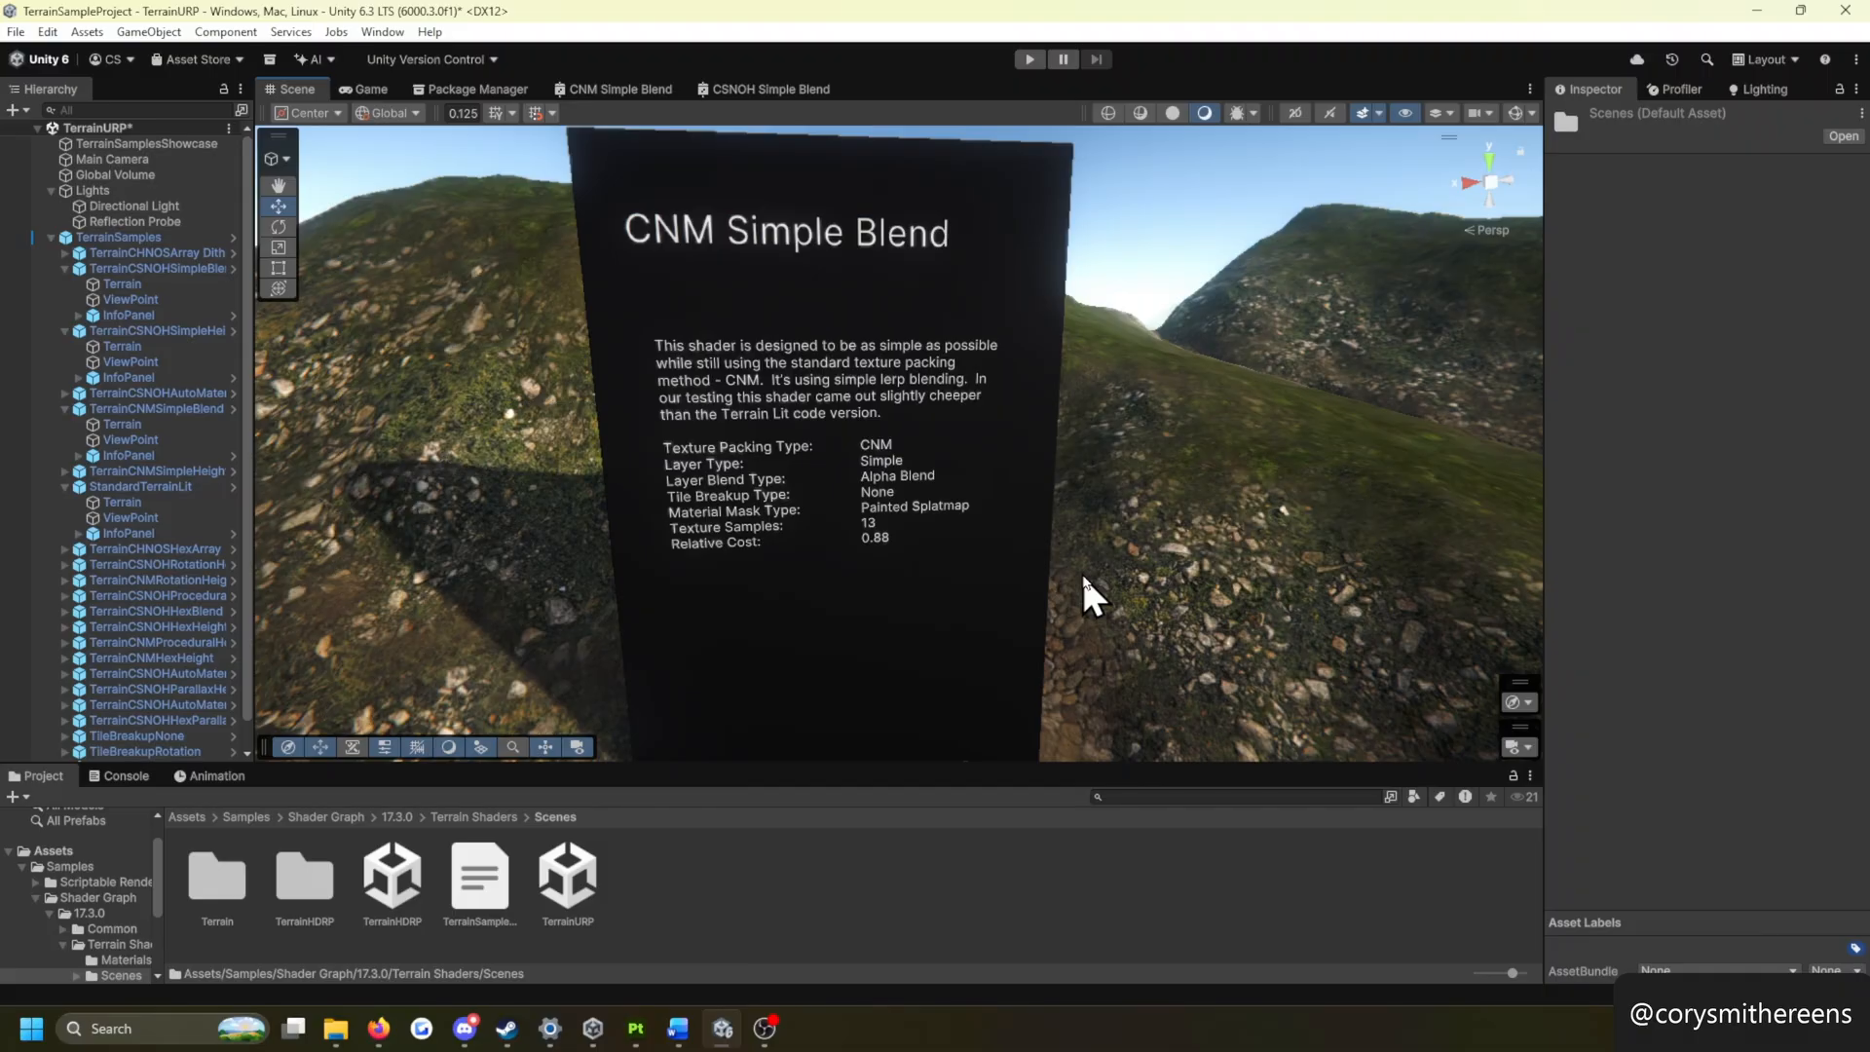
Step: Switch to Substance 3D Painter, open the texture export's output templates and widen the export window
click(636, 1029)
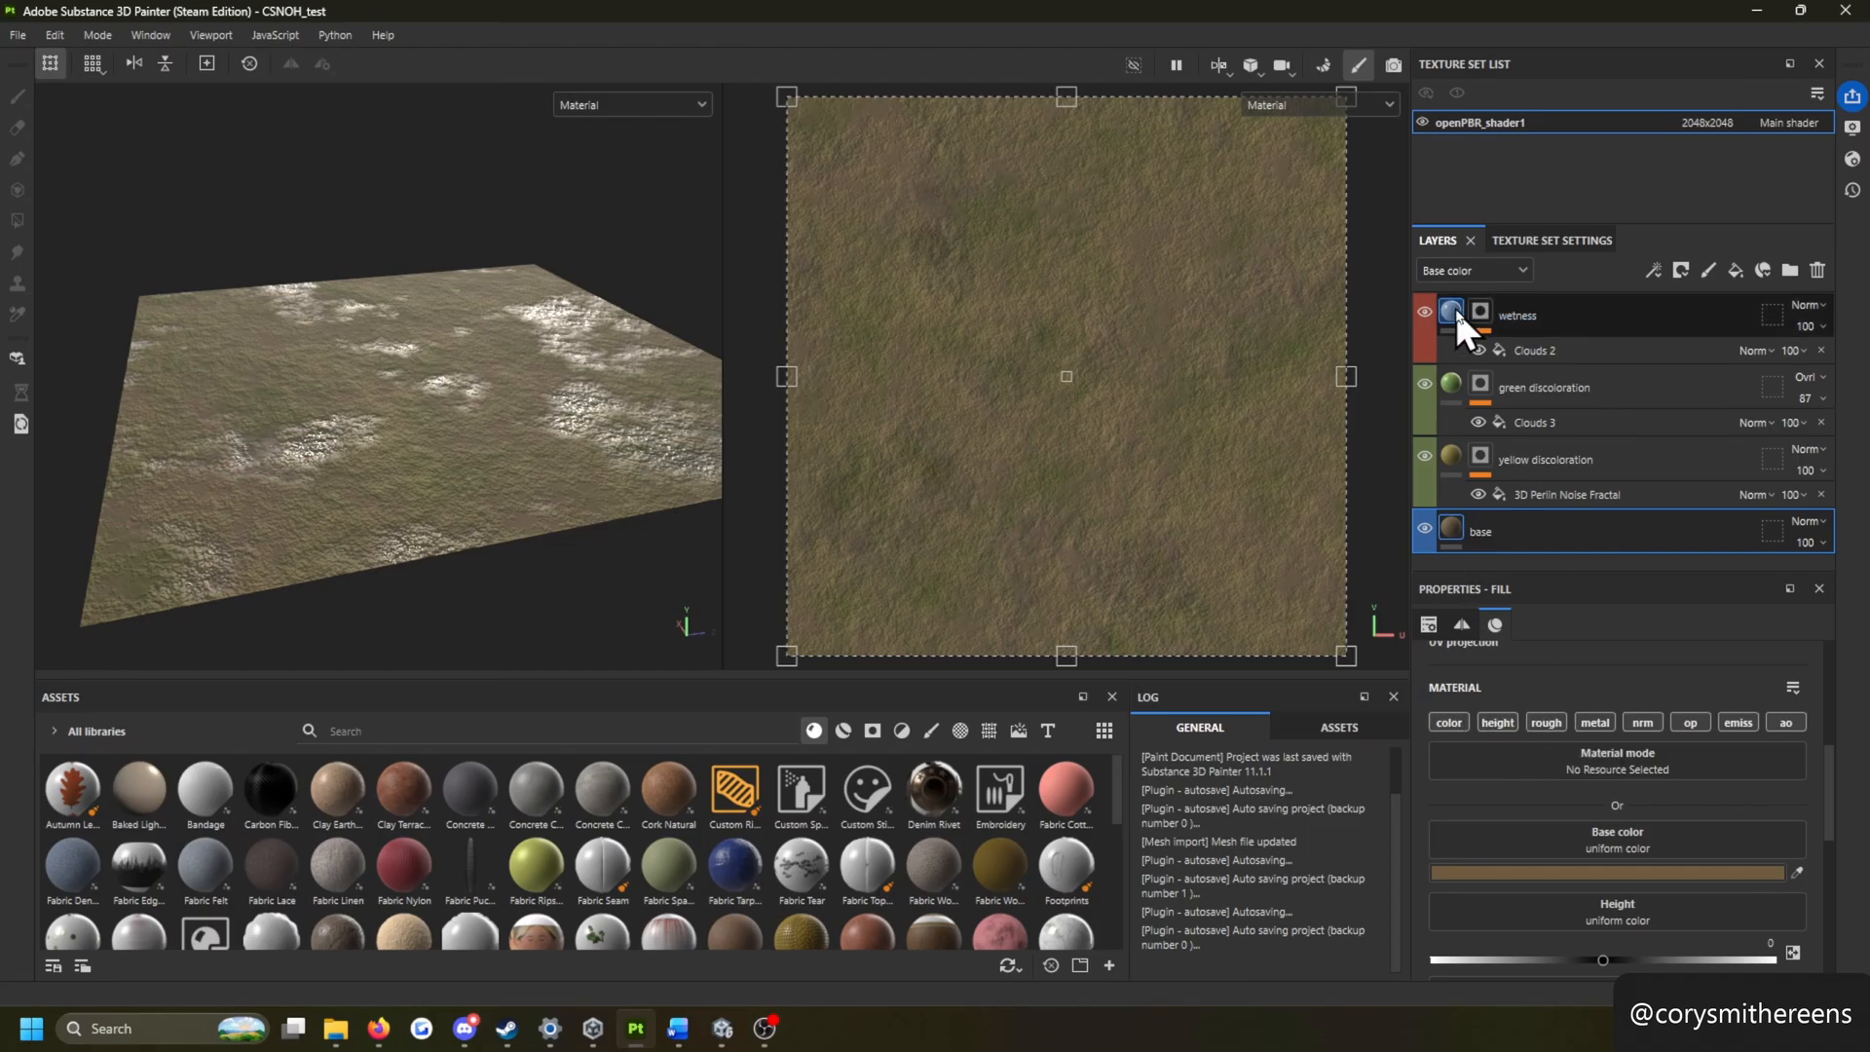
mouse_move(1452, 312)
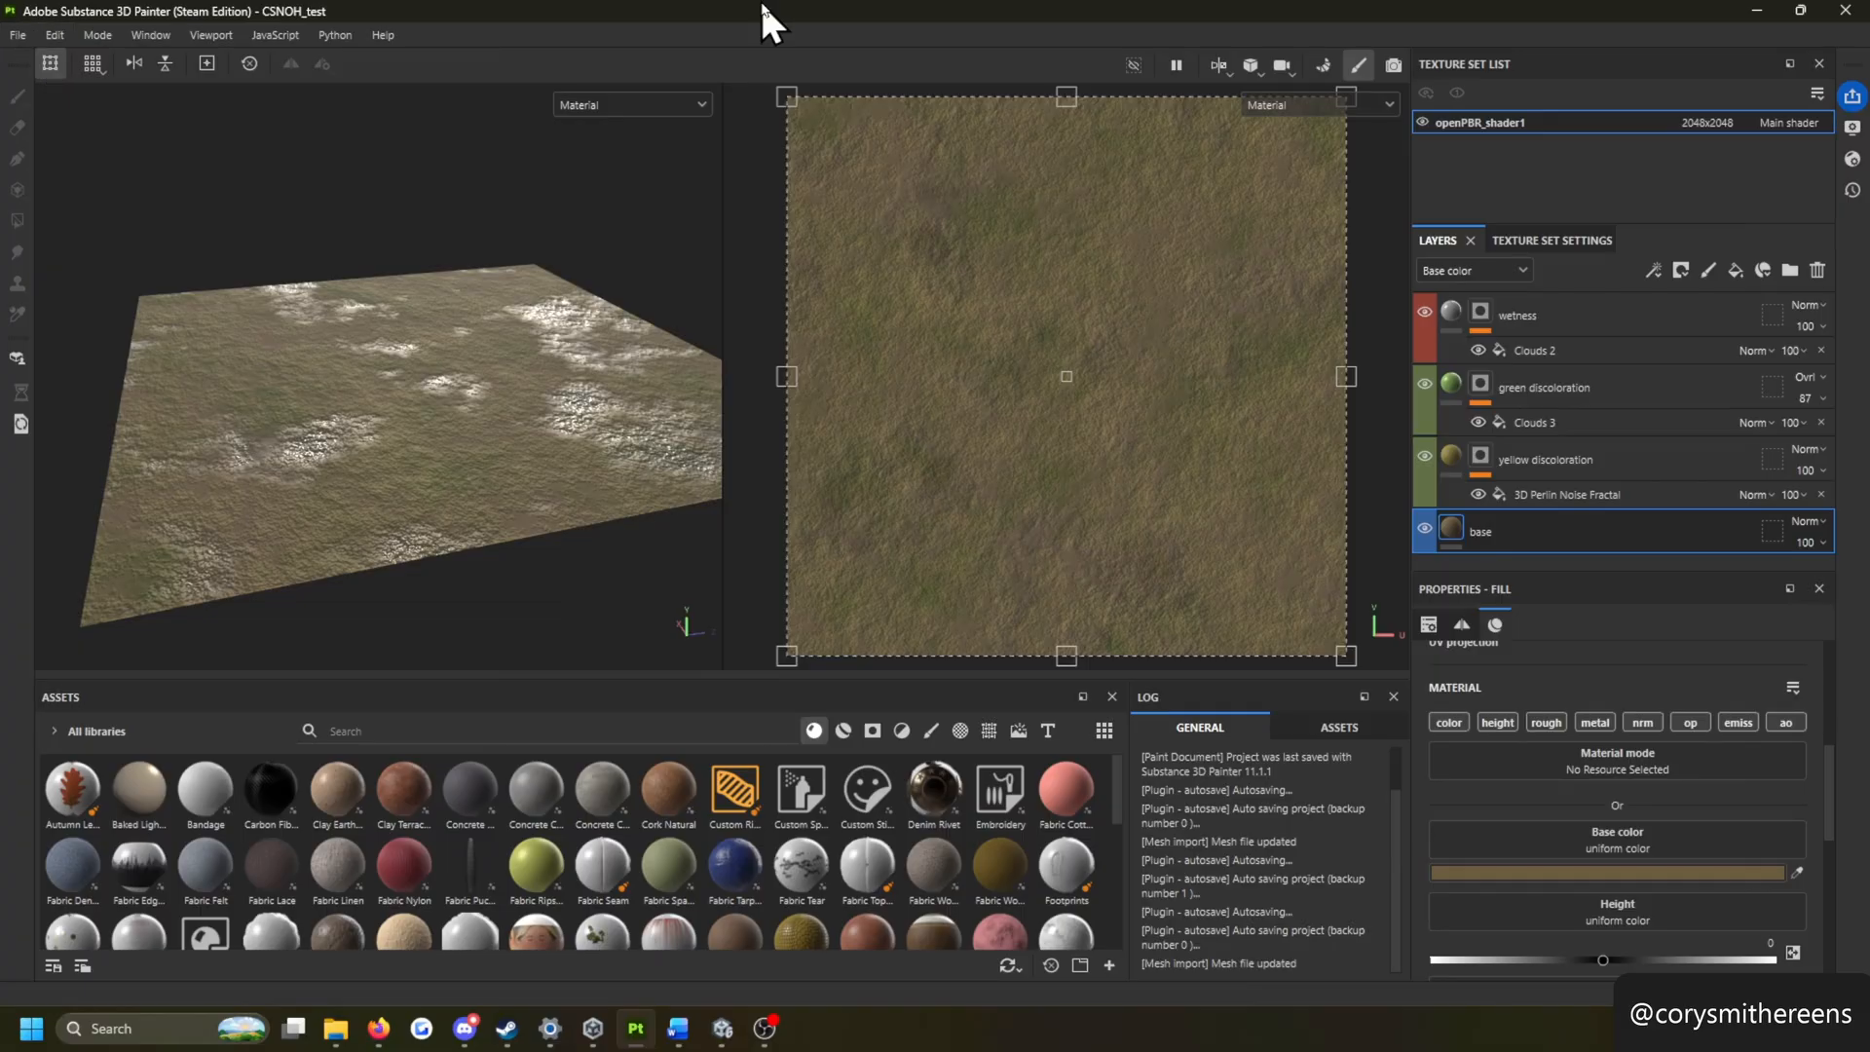
click(17, 35)
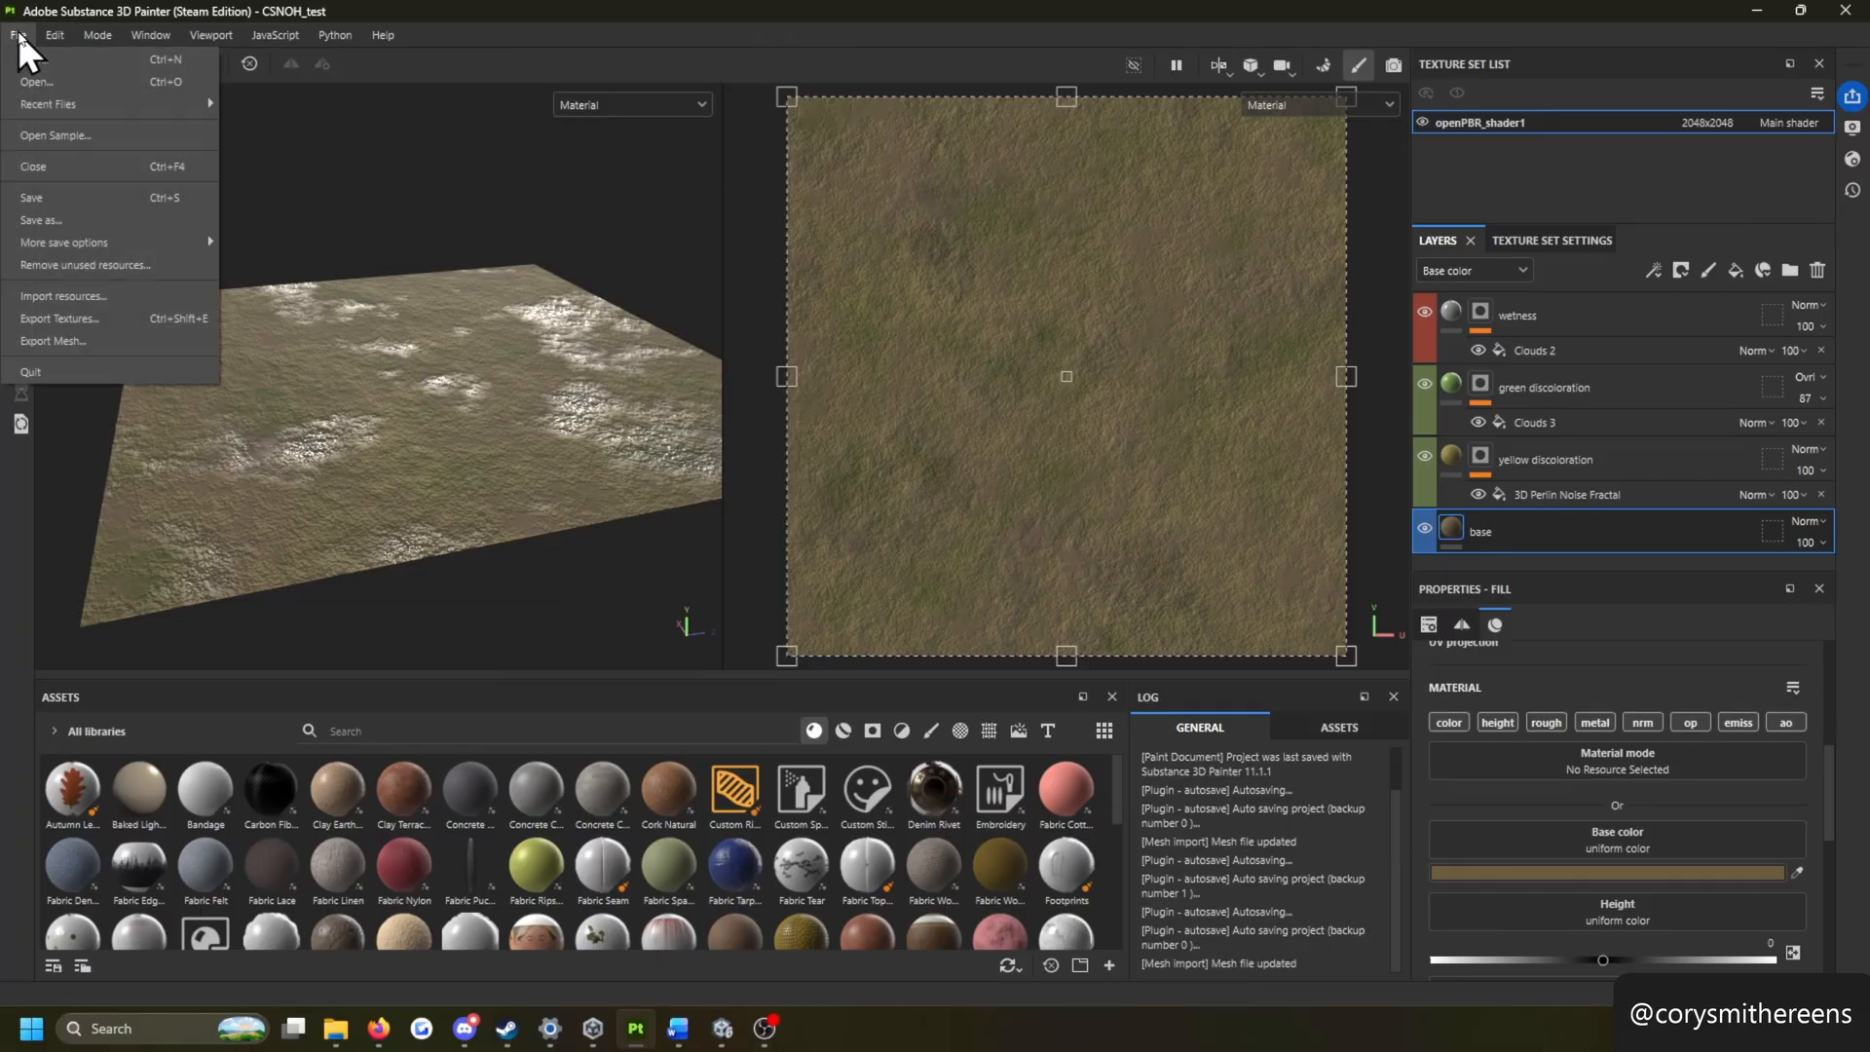
click(60, 313)
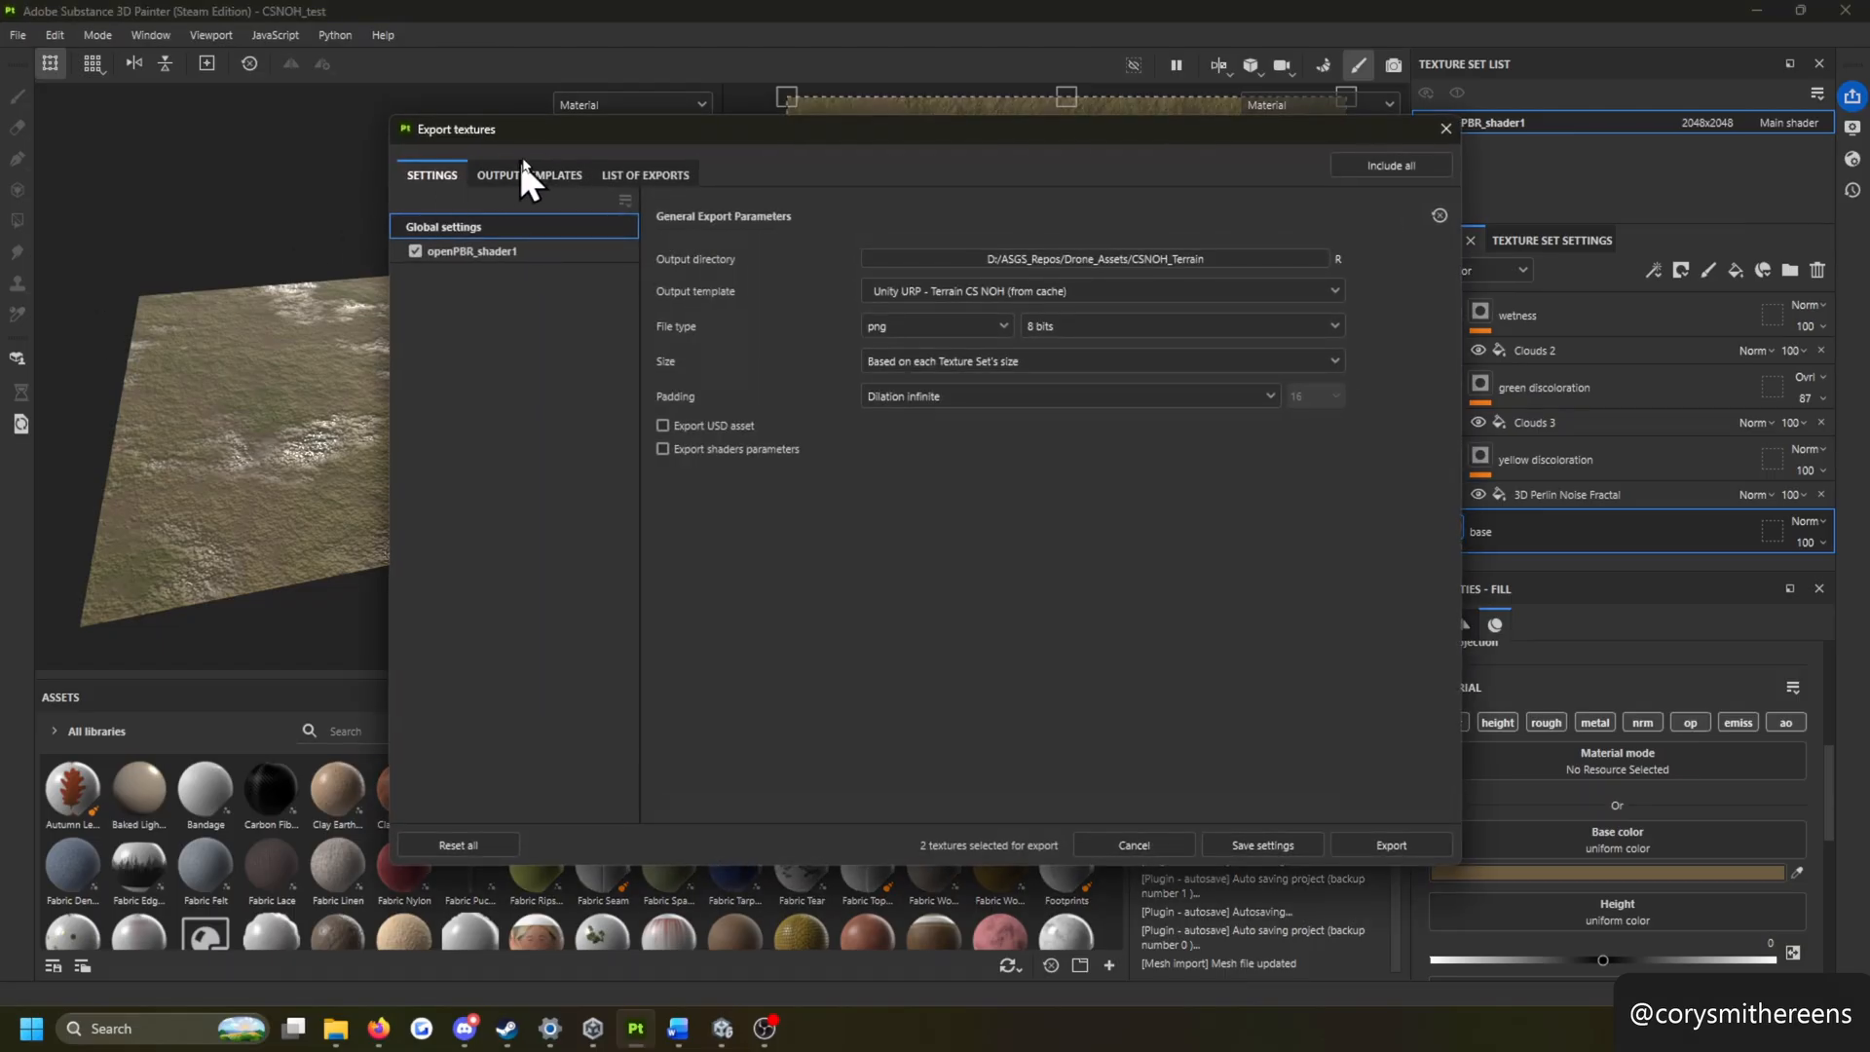
click(541, 176)
drag(390, 184, 158, 183)
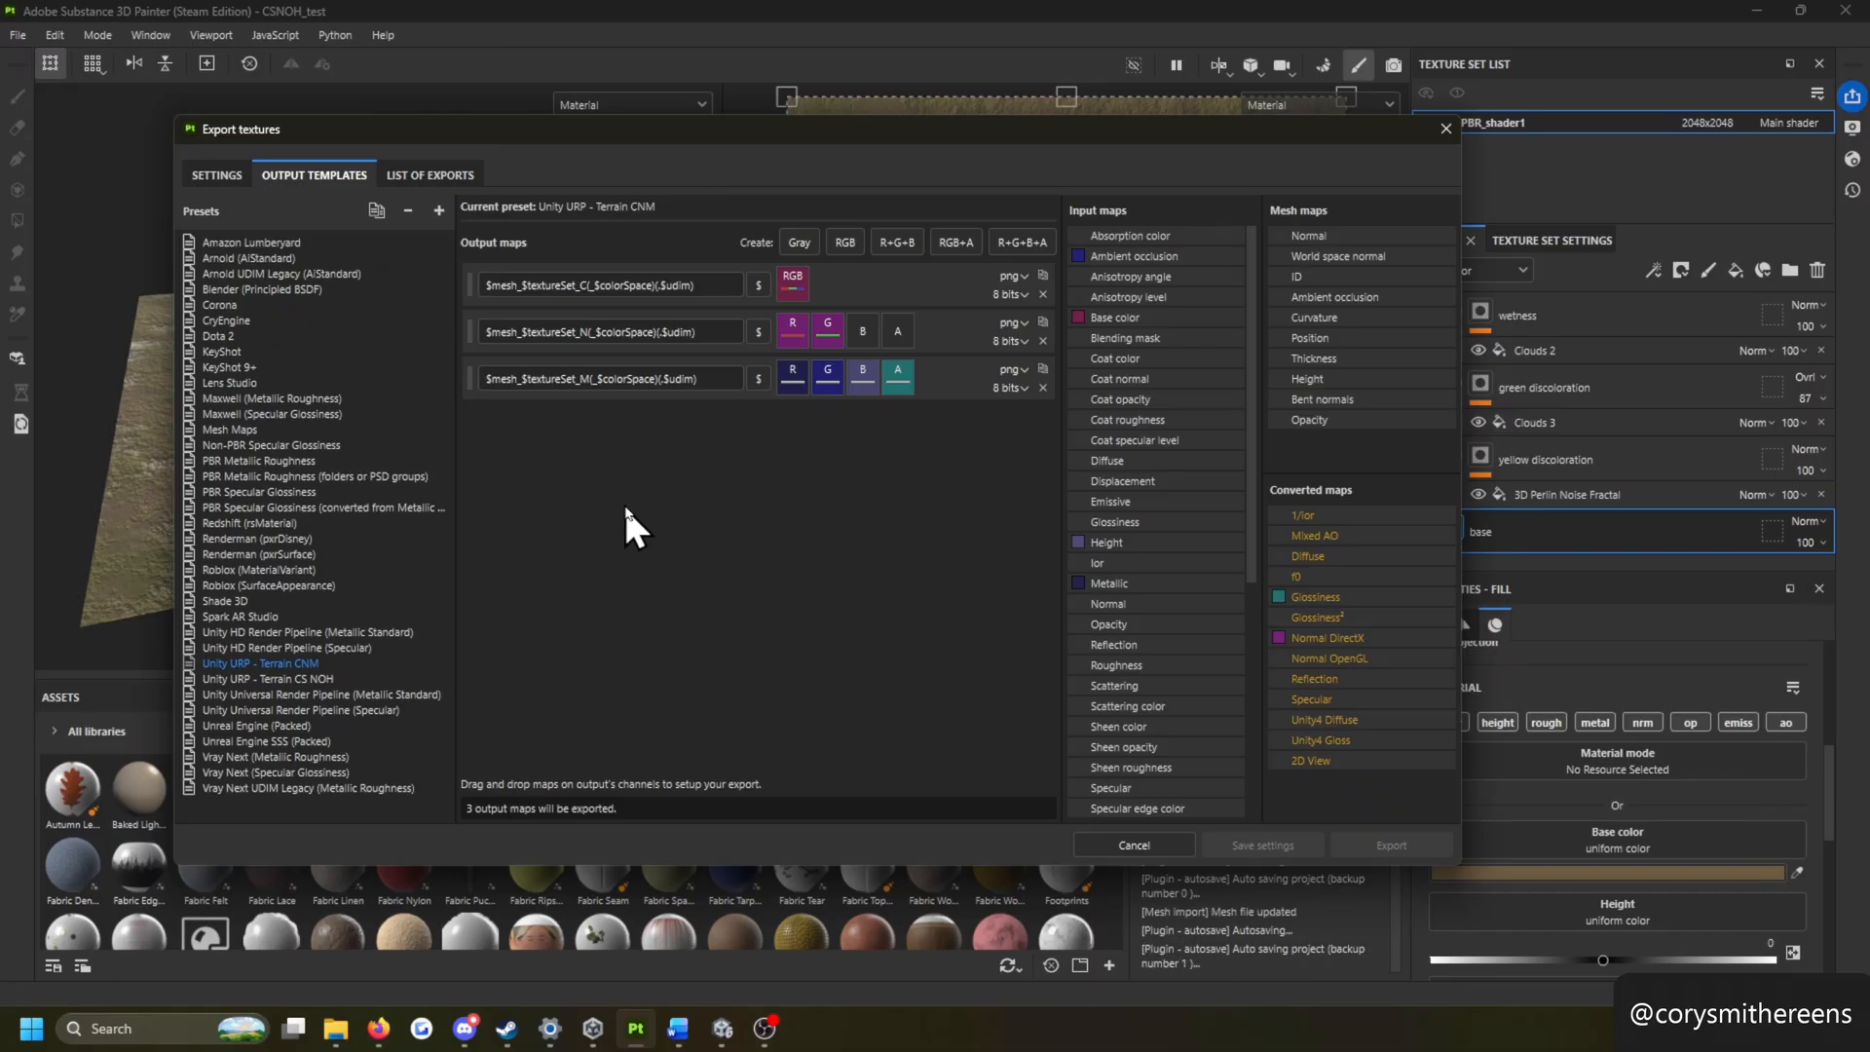
Step: Create a new export preset named Unity CNM Terrain
click(439, 211)
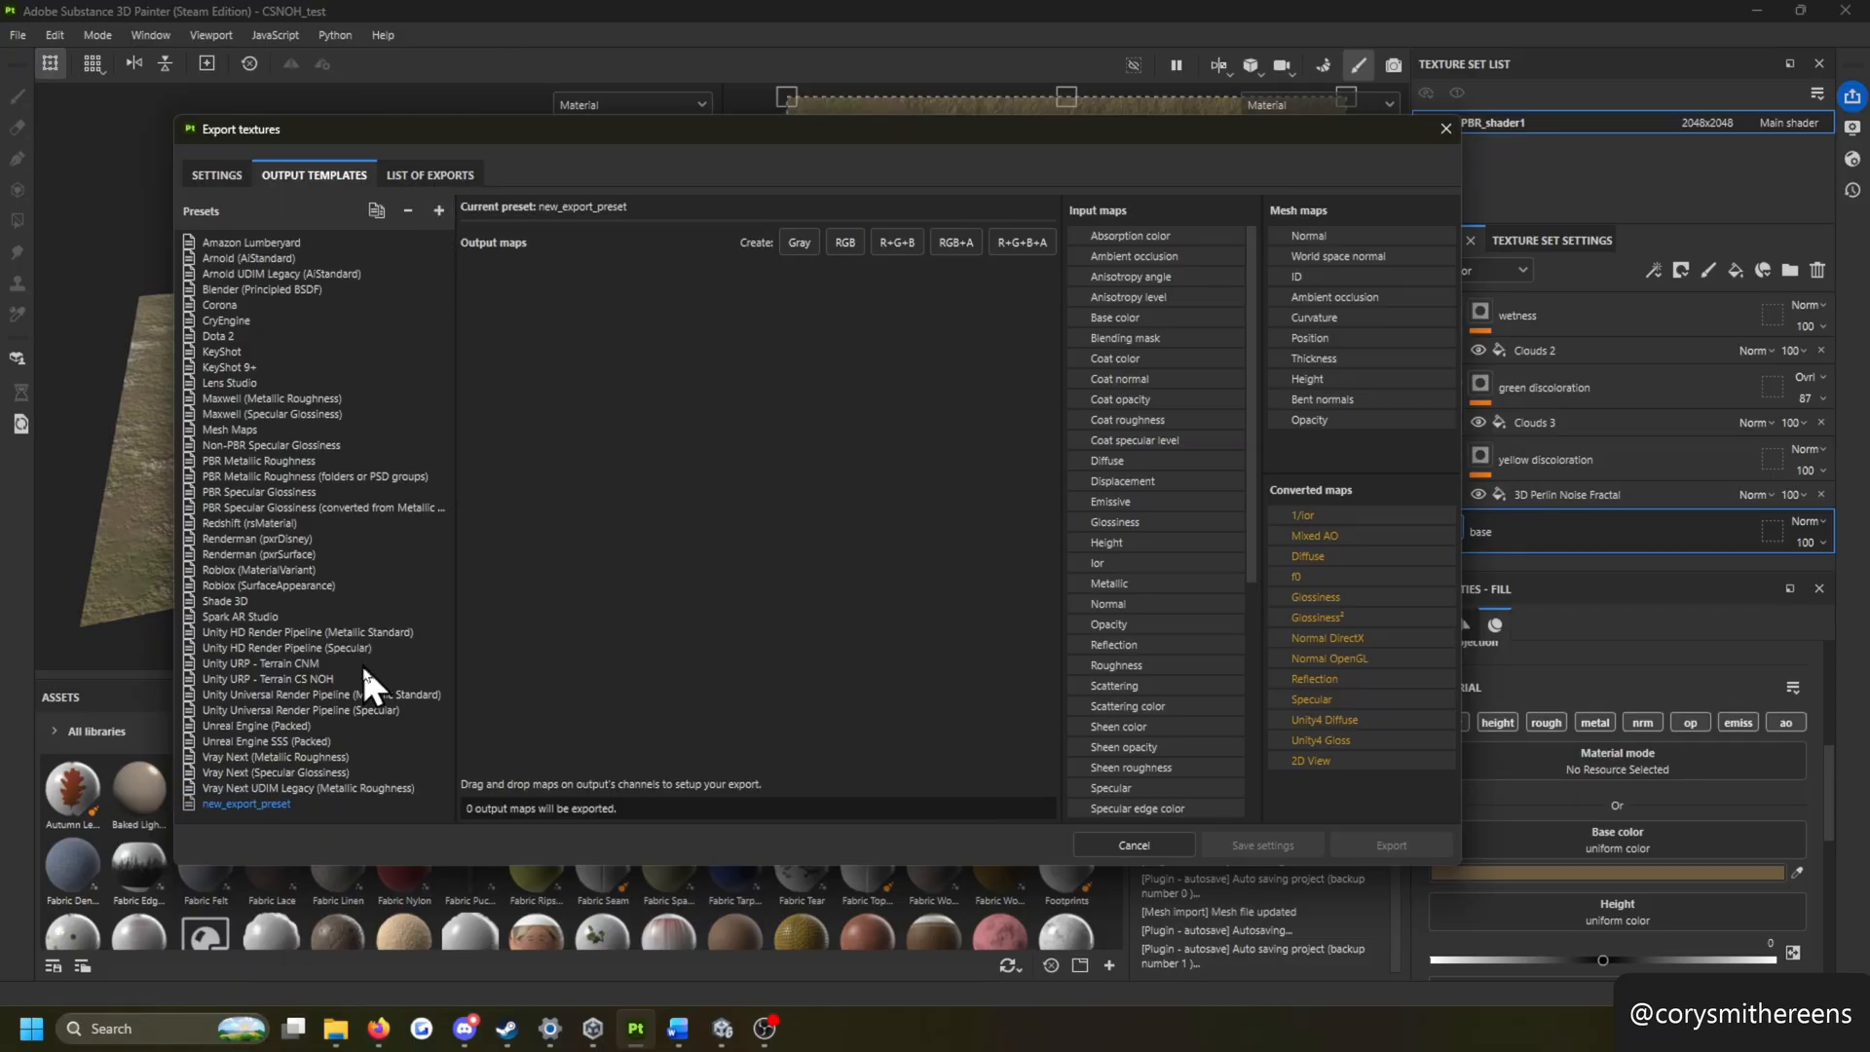
double_click(270, 804)
text(Unity)
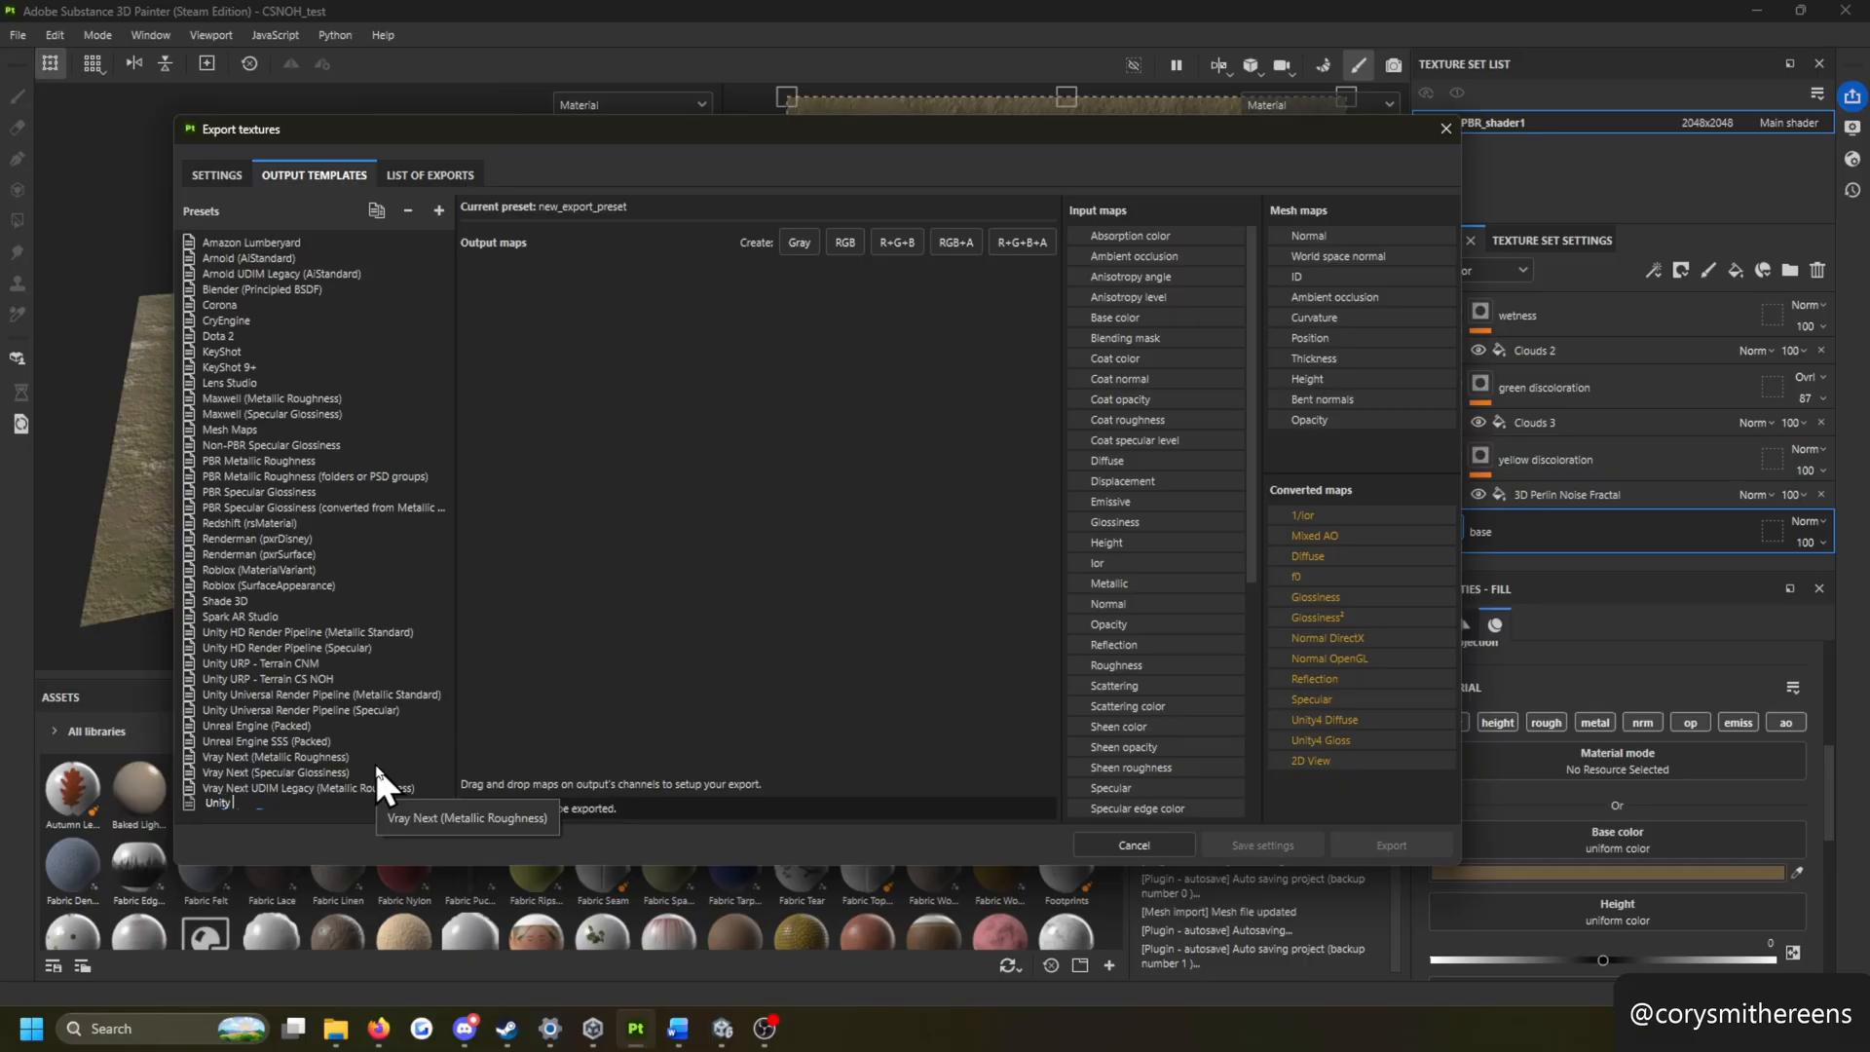
text( CNM Terrain)
key(Return)
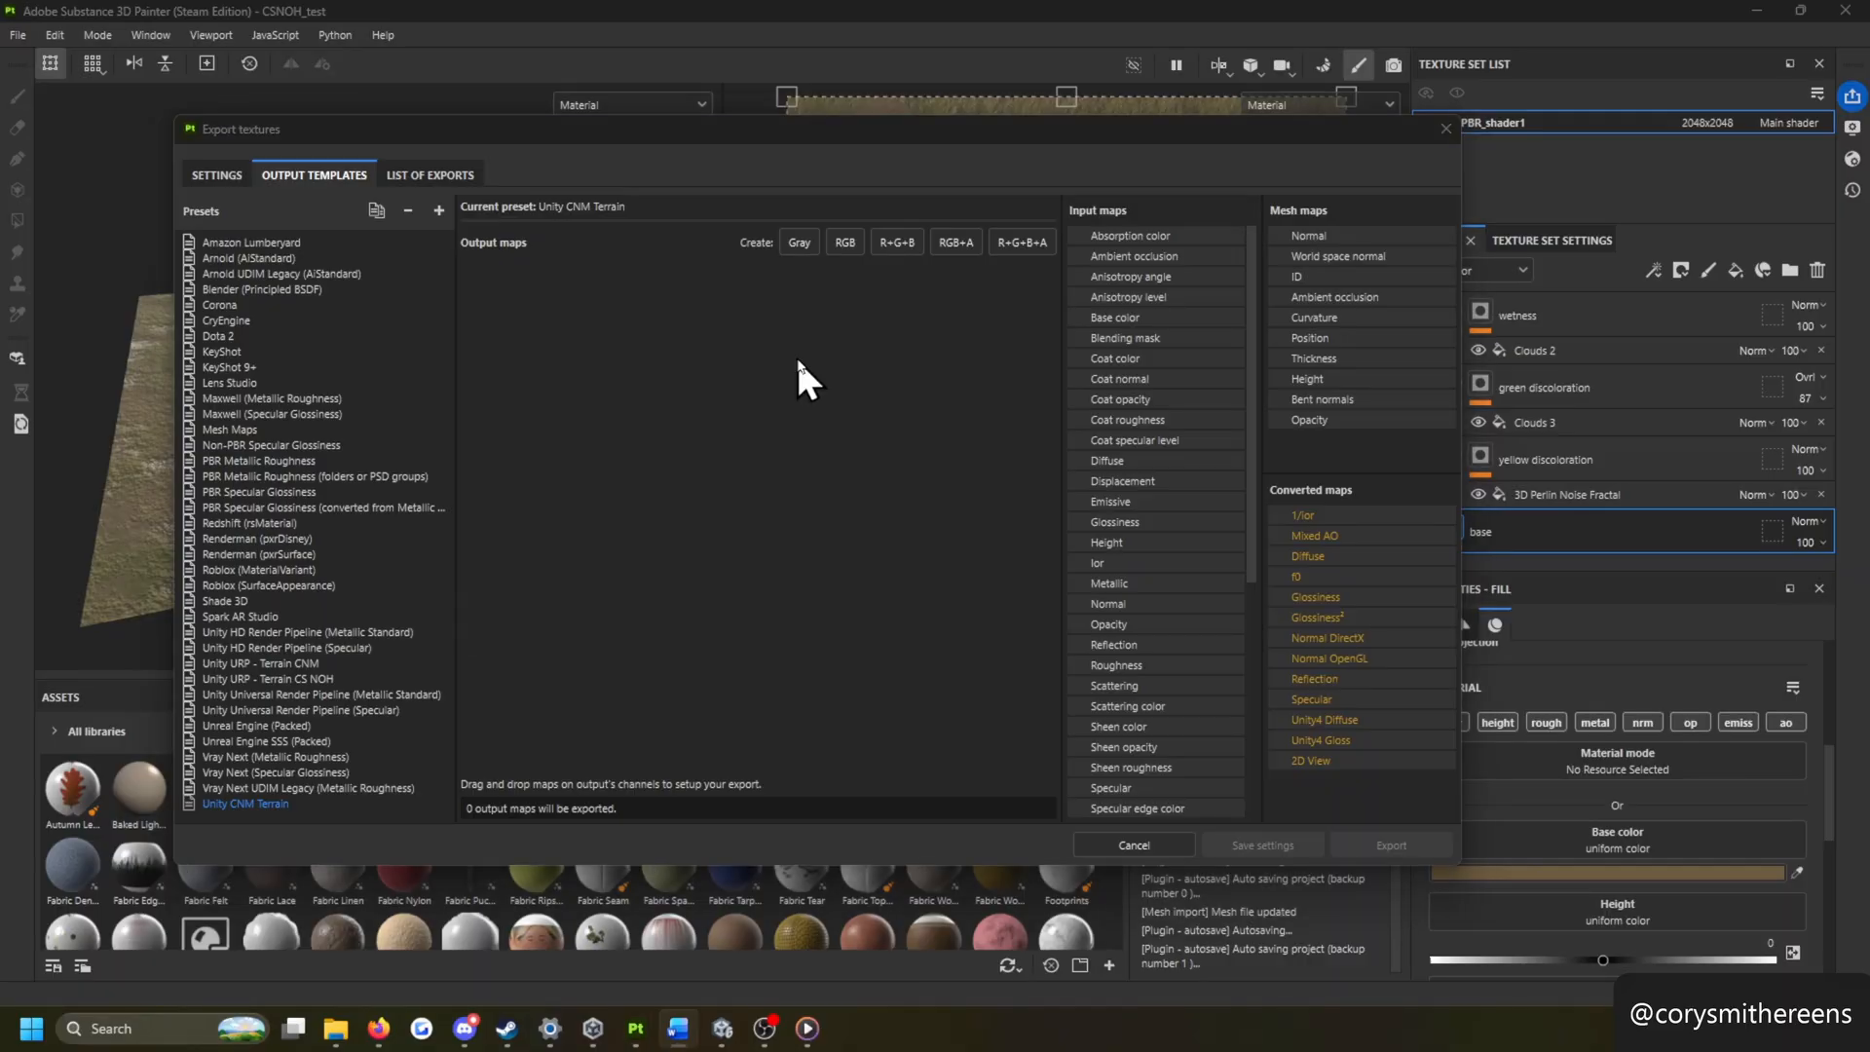
Step: Add an RGB output map named Color and assign the RGB channels of Base color to it
click(844, 255)
double_click(551, 284)
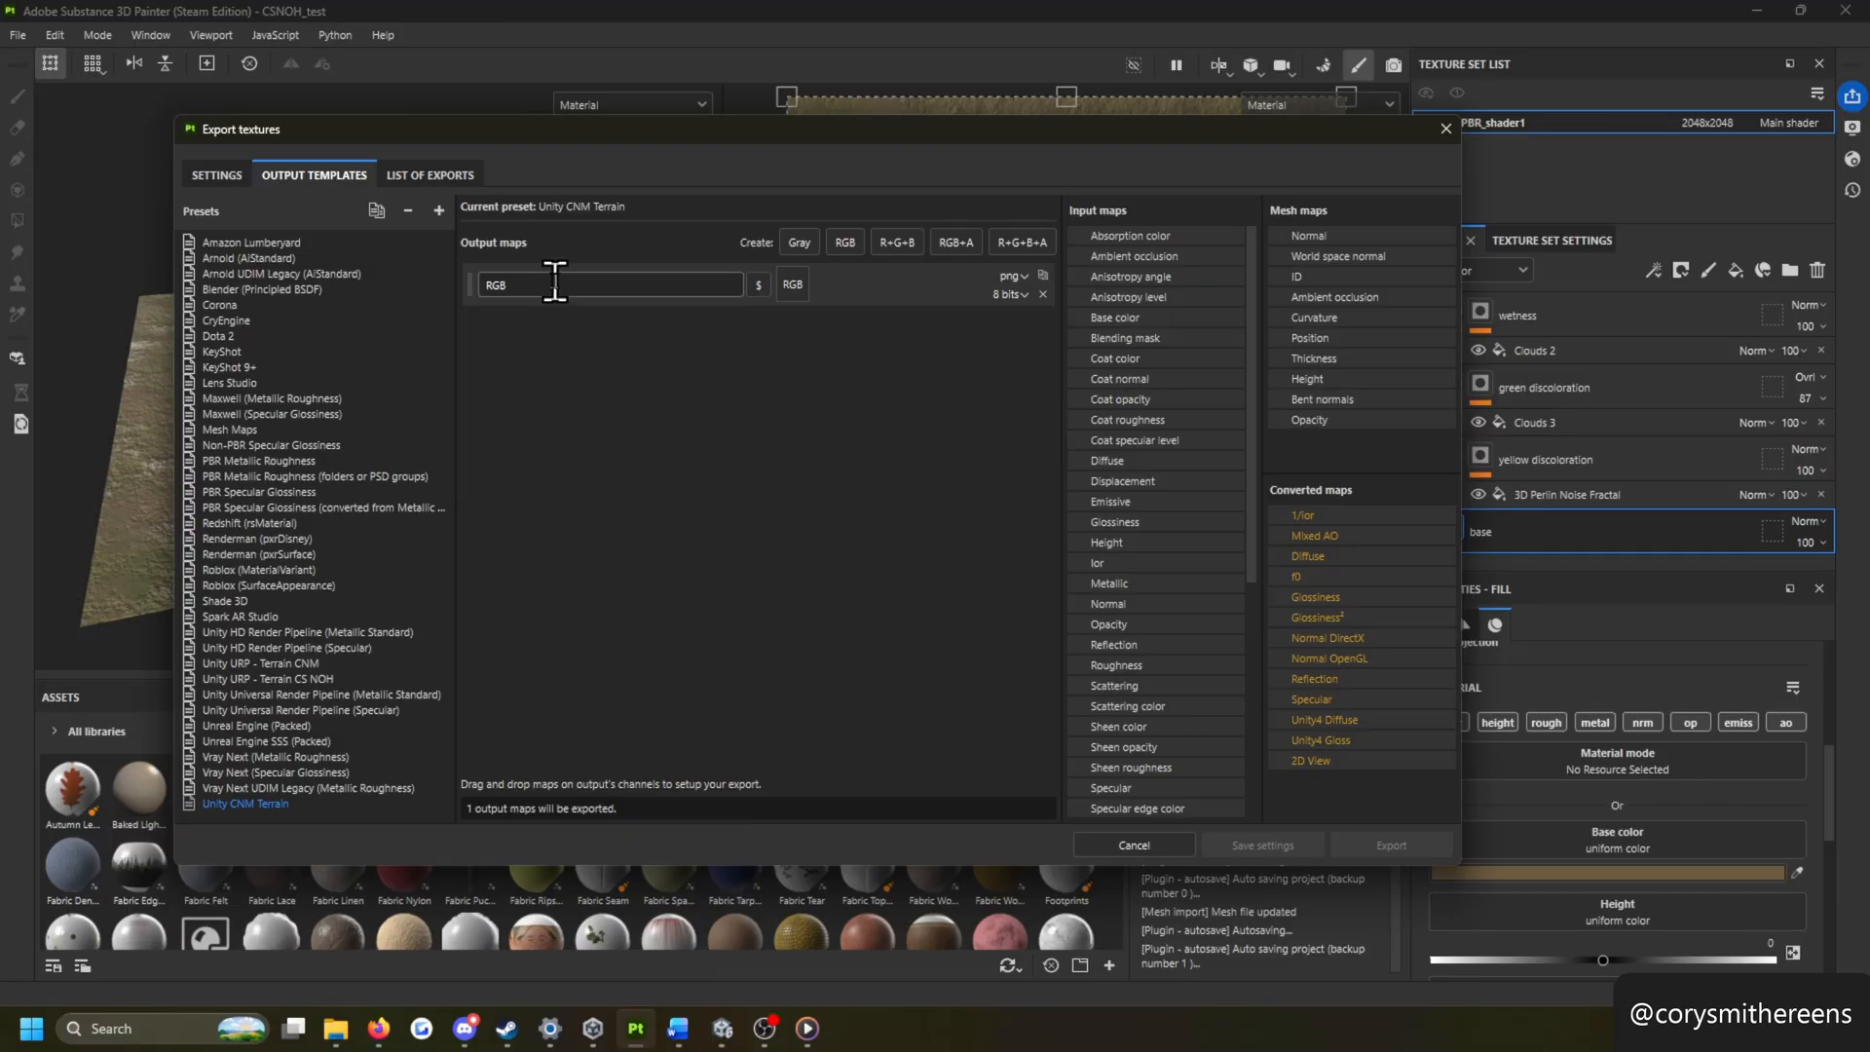
text(Color)
click(693, 388)
click(255, 661)
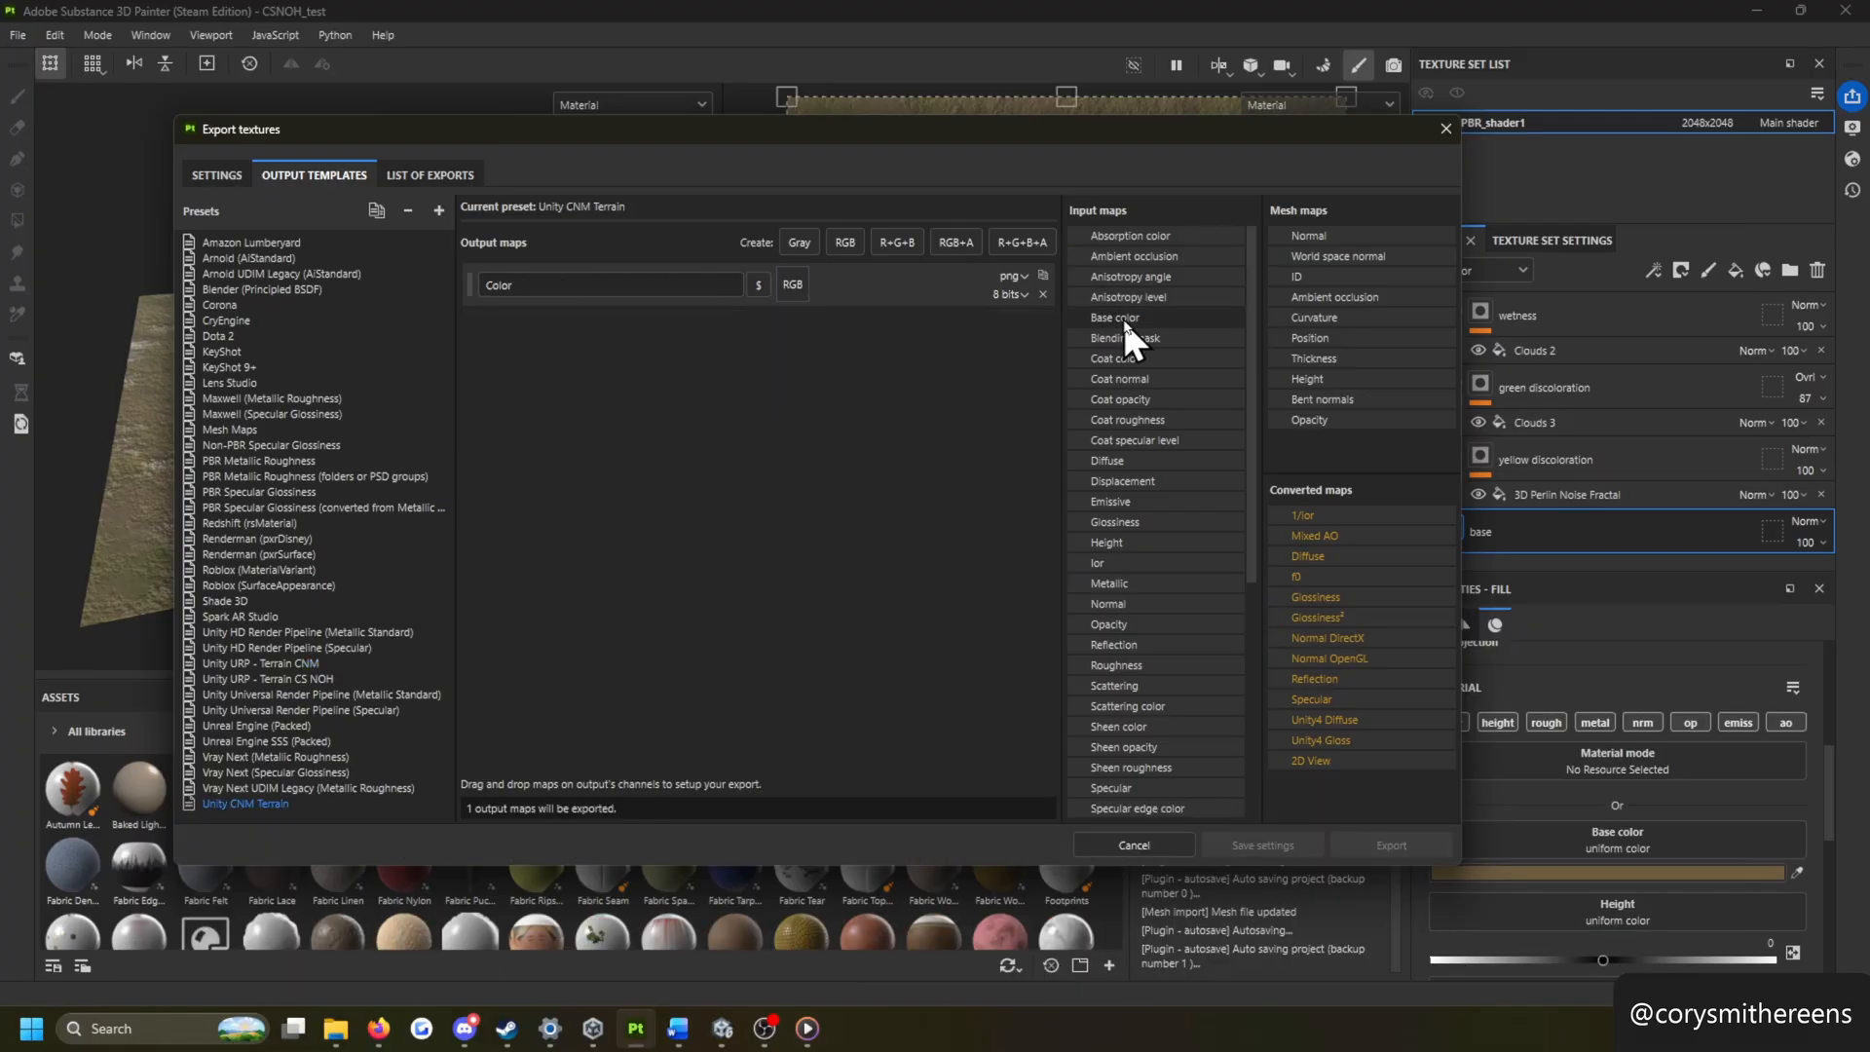
drag(1120, 318, 793, 282)
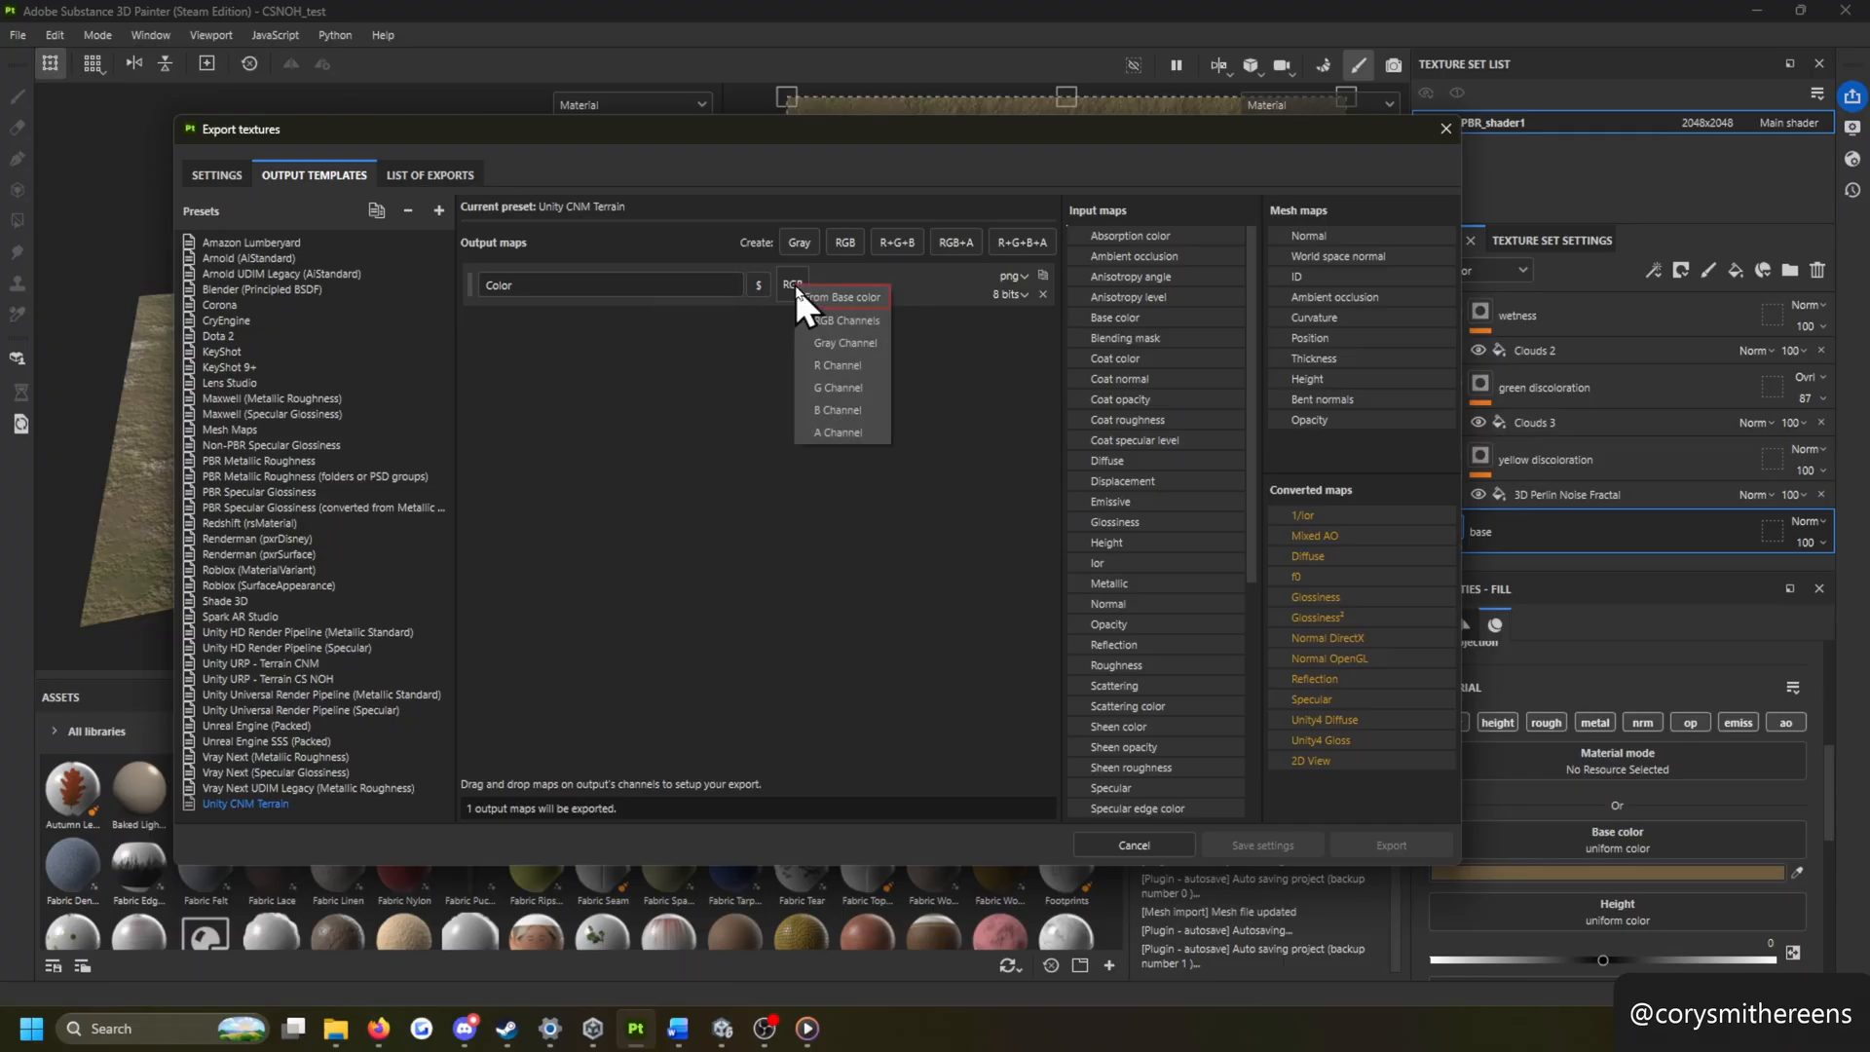
click(845, 323)
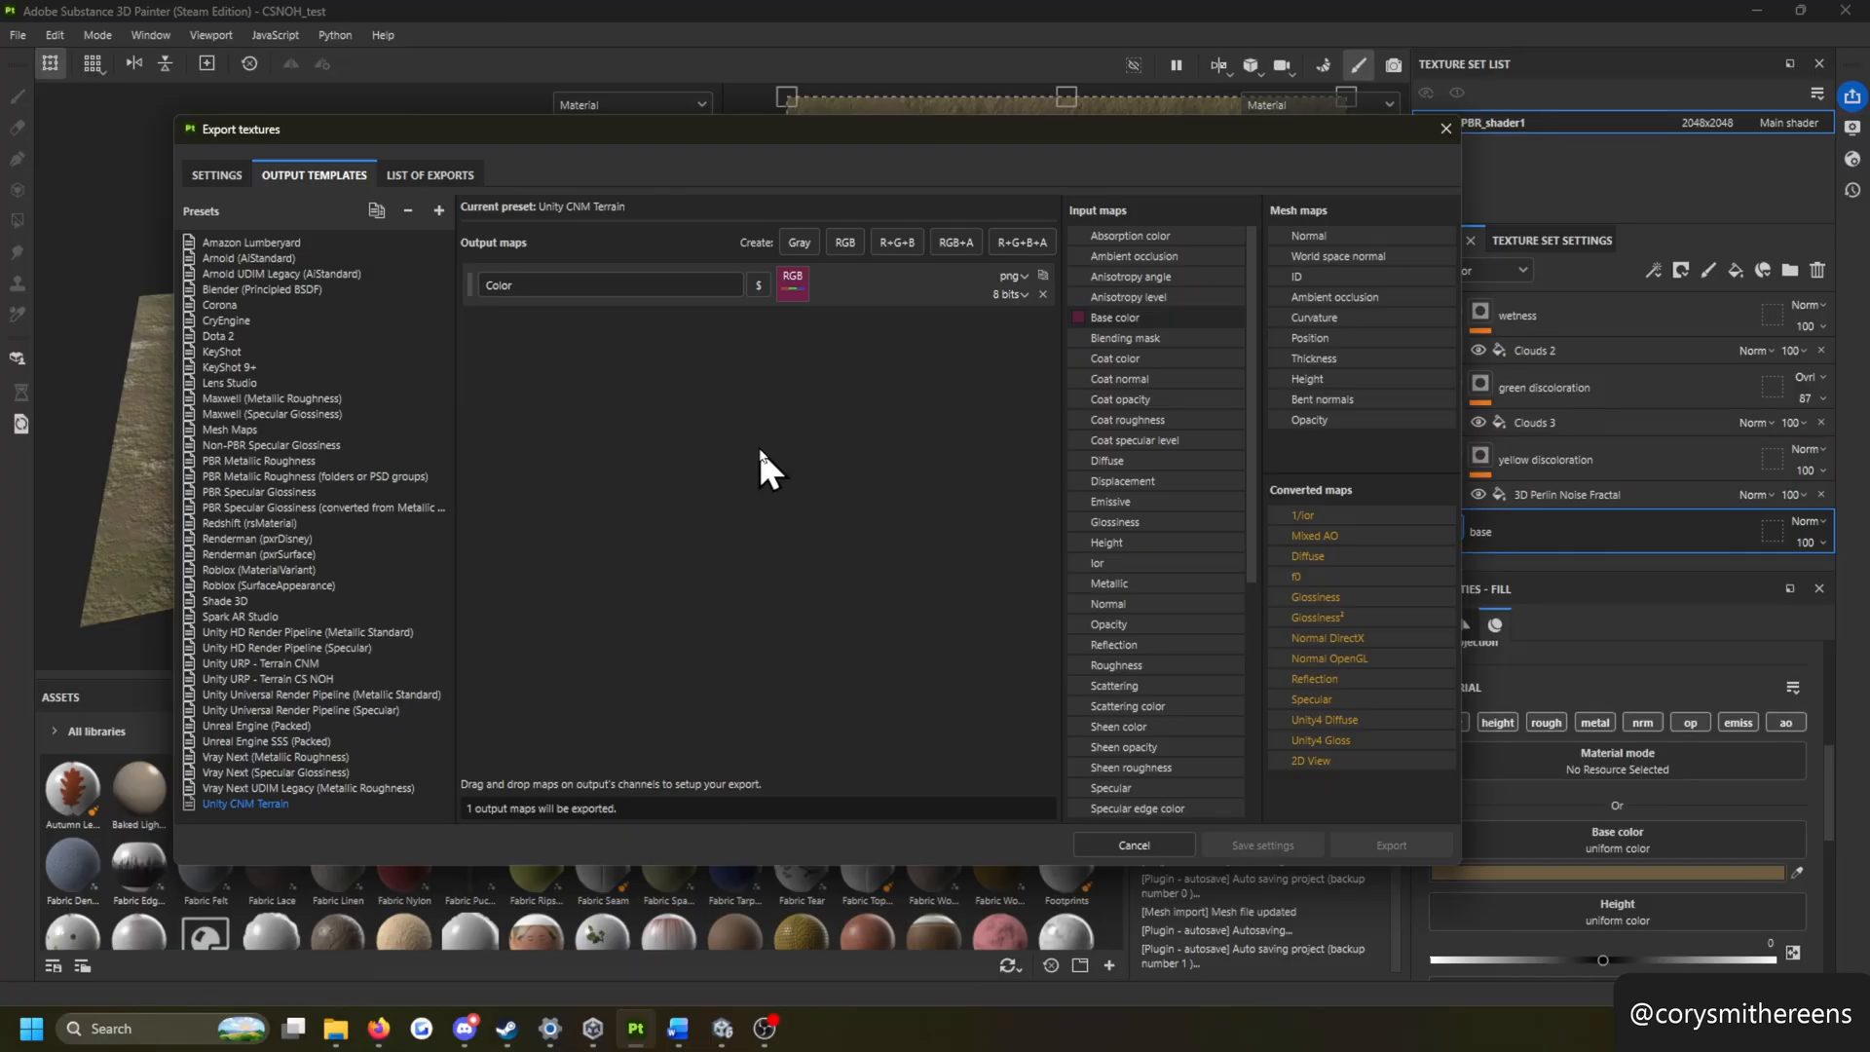
Step: Add an R+G+B+A output map named Normal and assign Normal DirectX's R and G channels to its red and green channels
click(1020, 241)
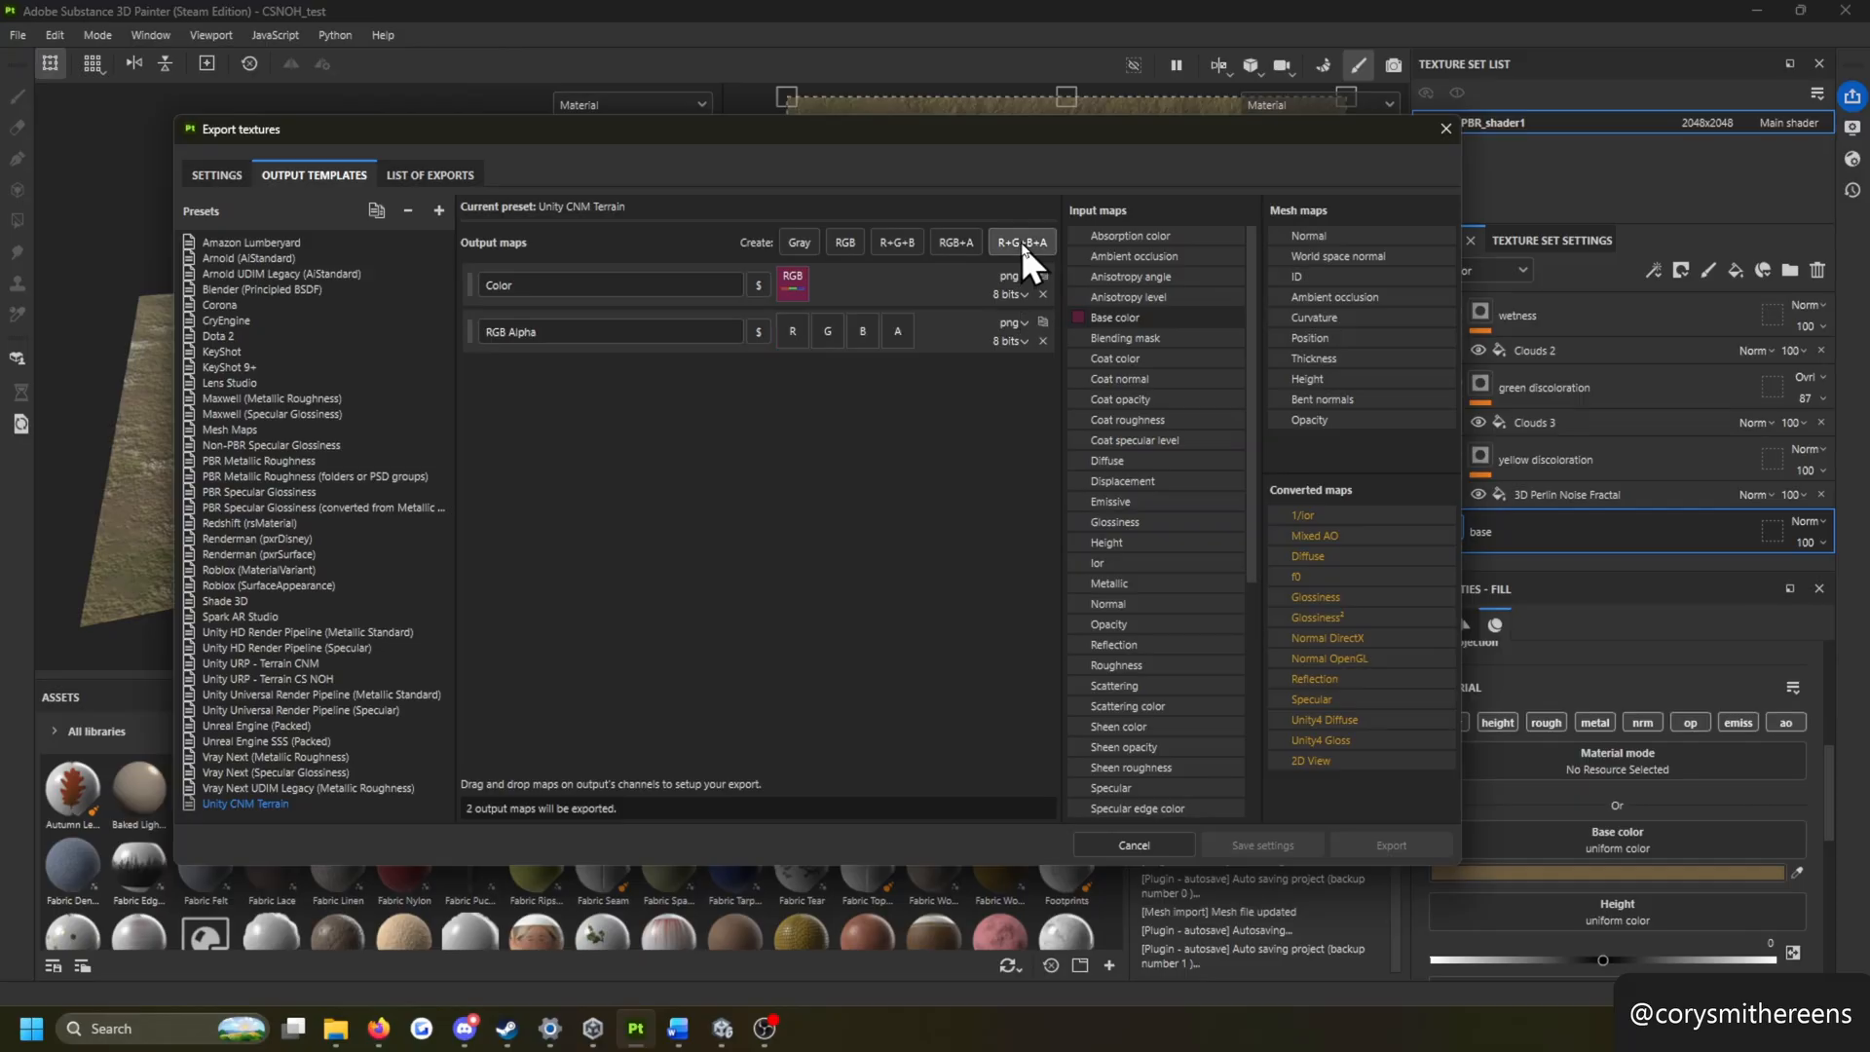
double_click(614, 332)
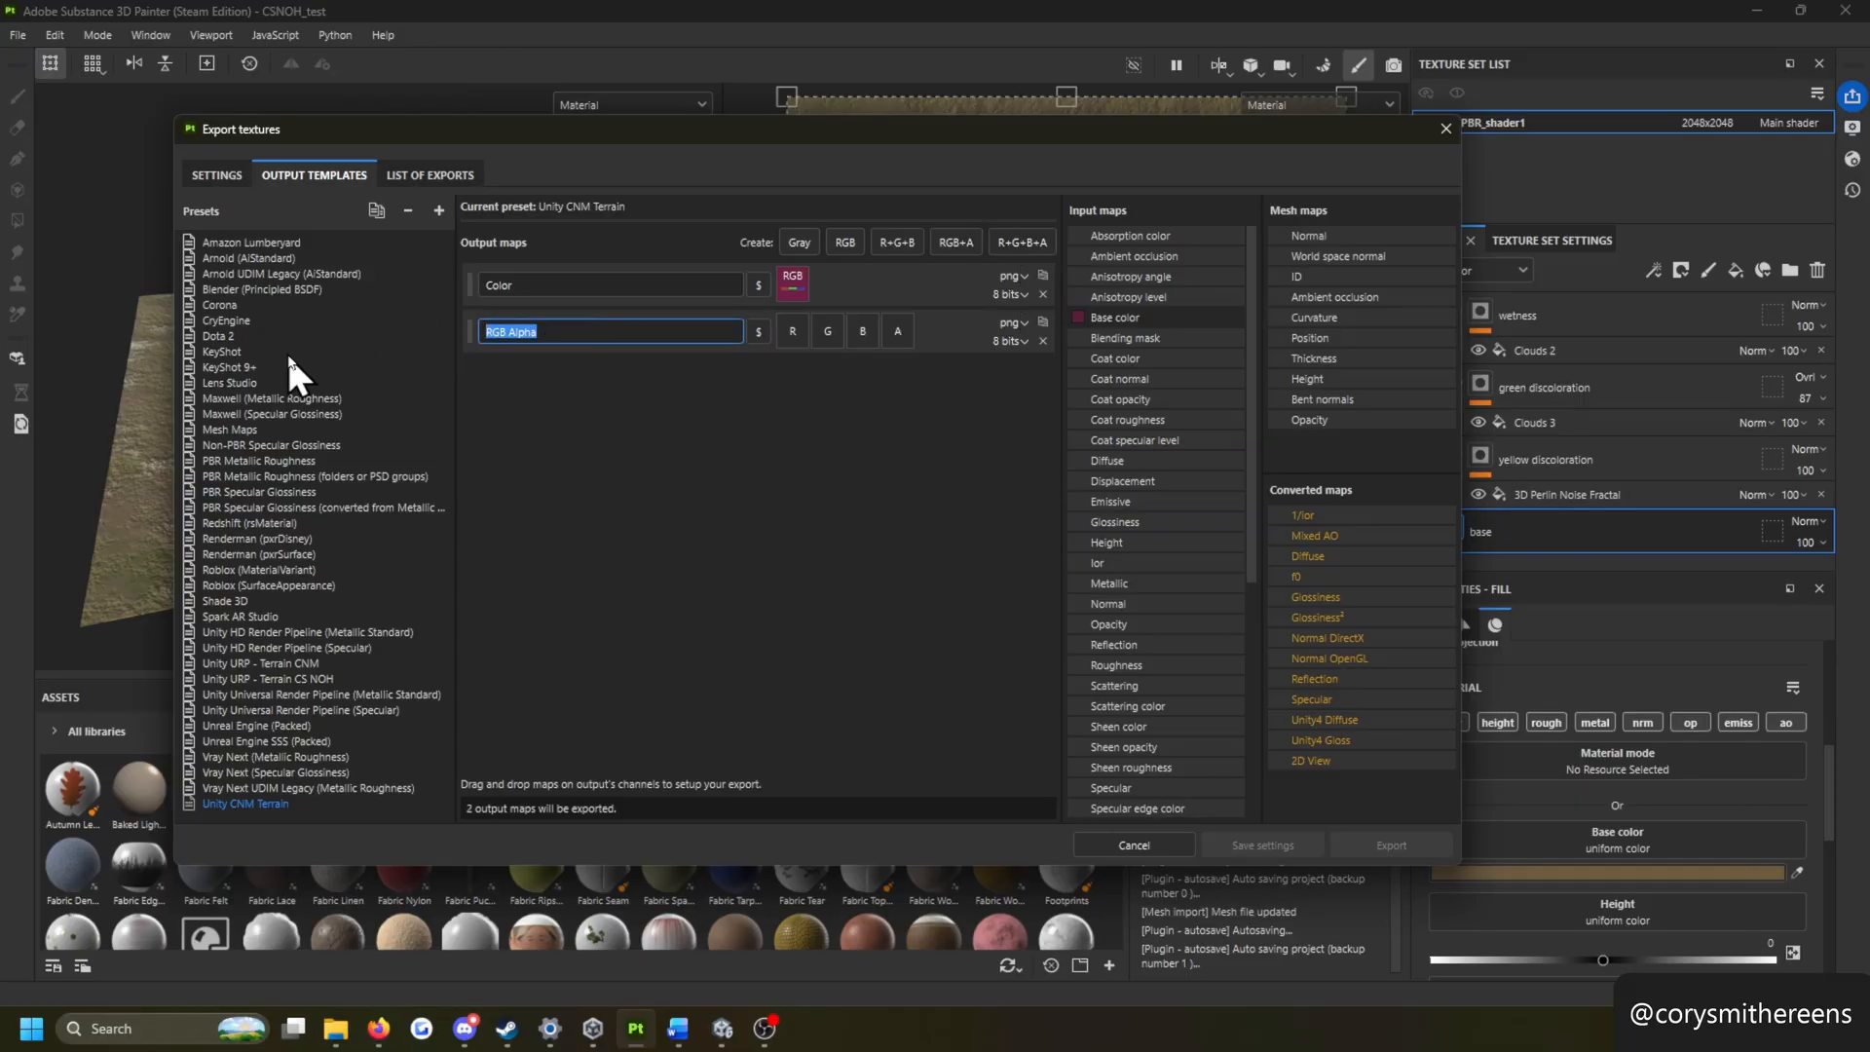
text(Normal)
click(575, 395)
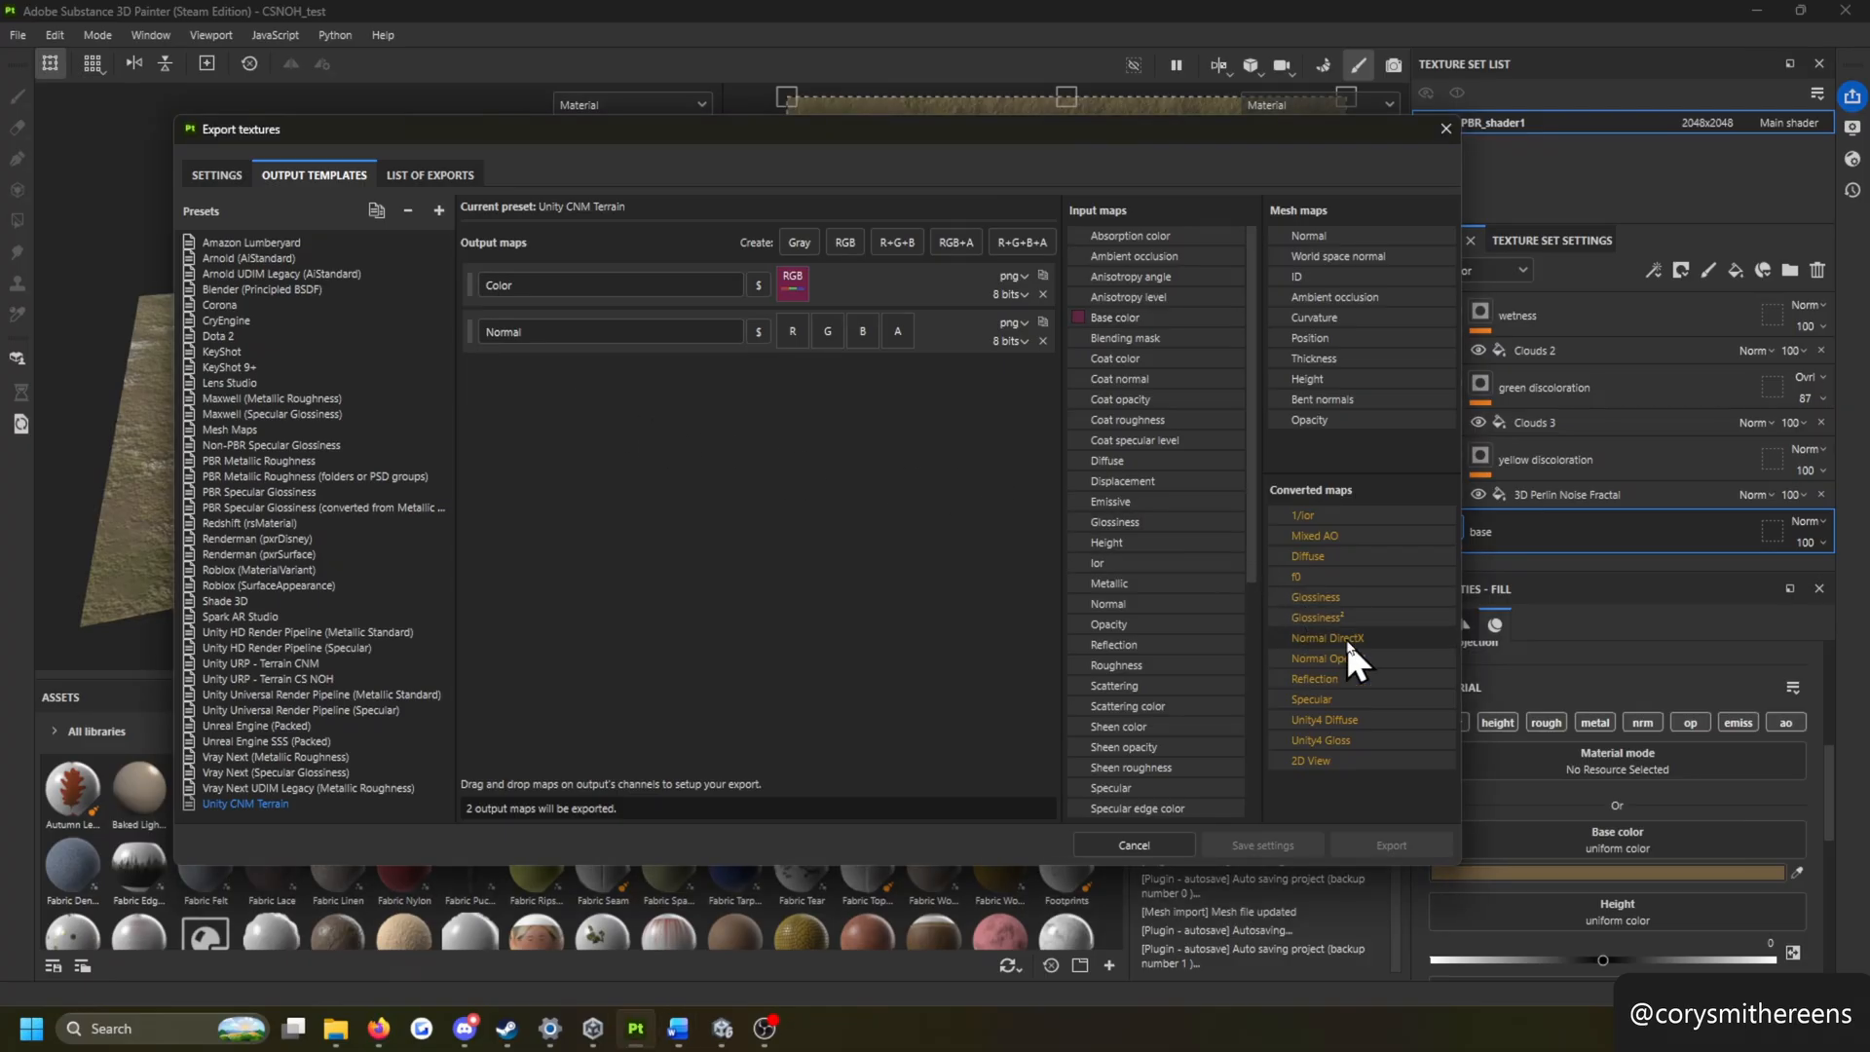
drag(1346, 637, 792, 326)
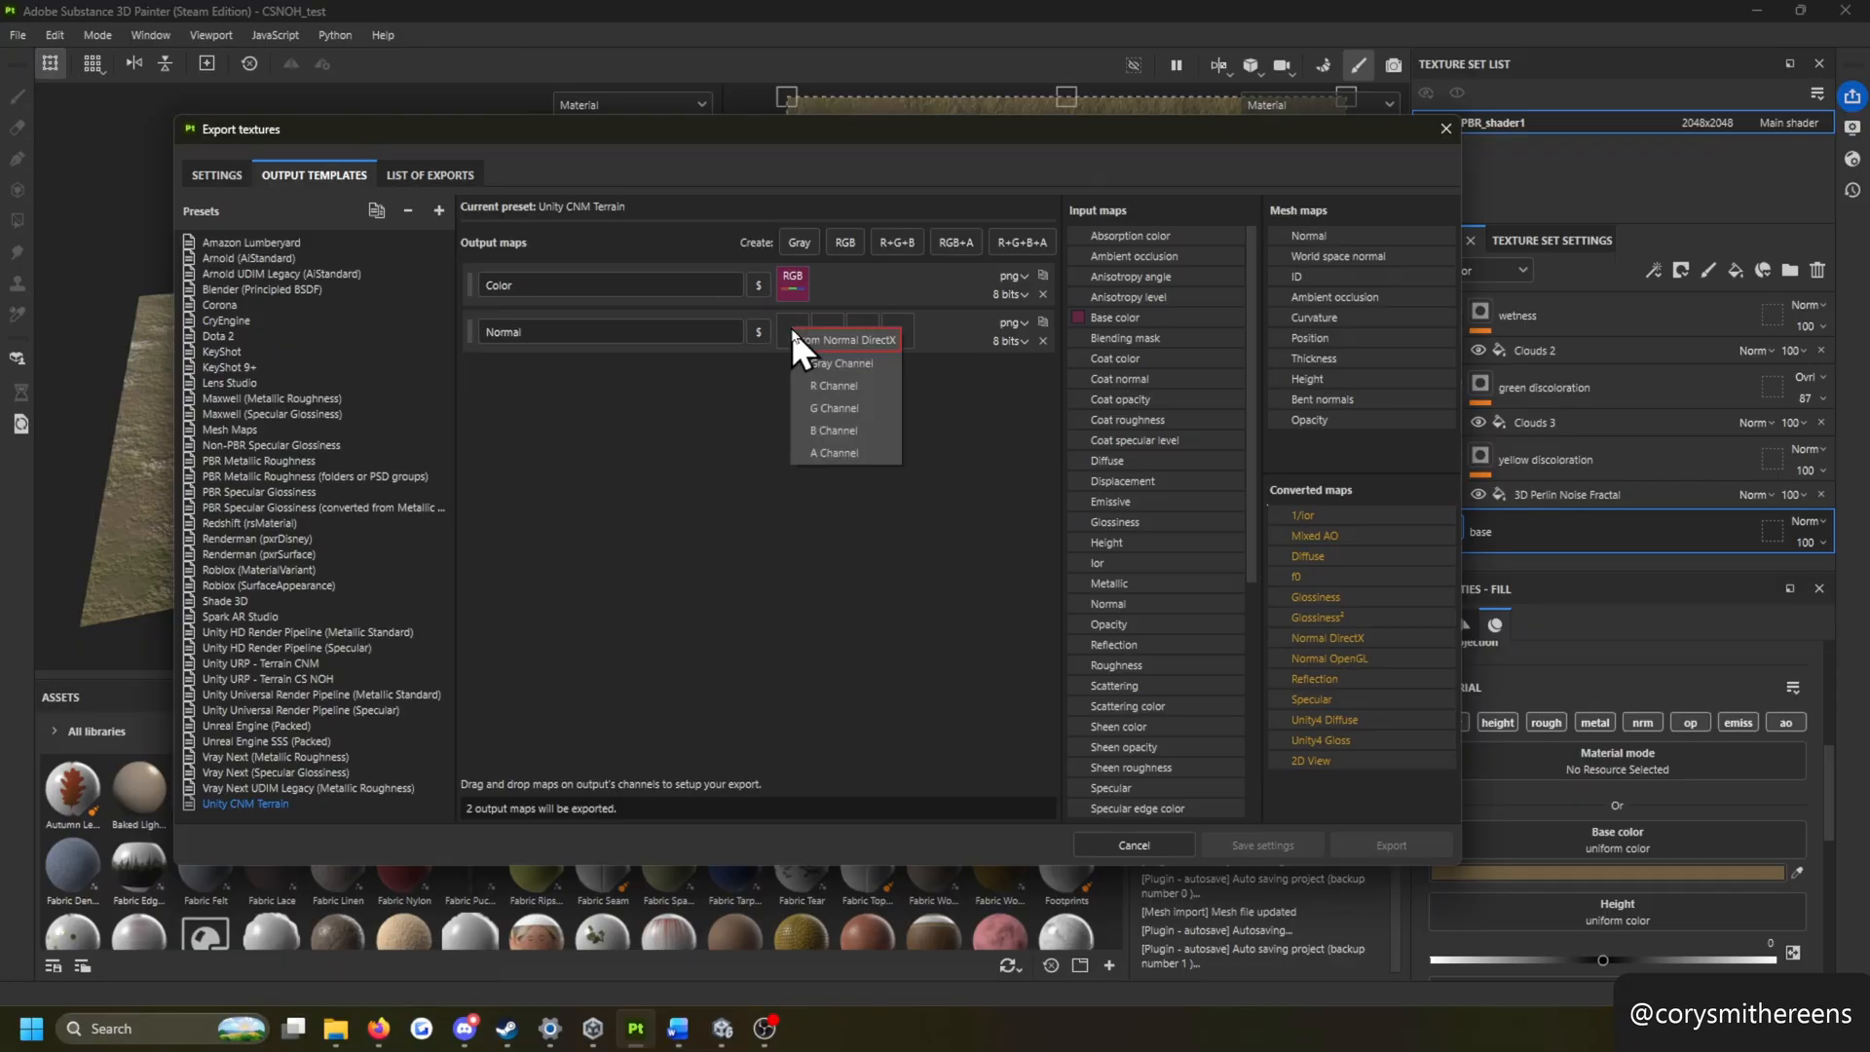
click(840, 383)
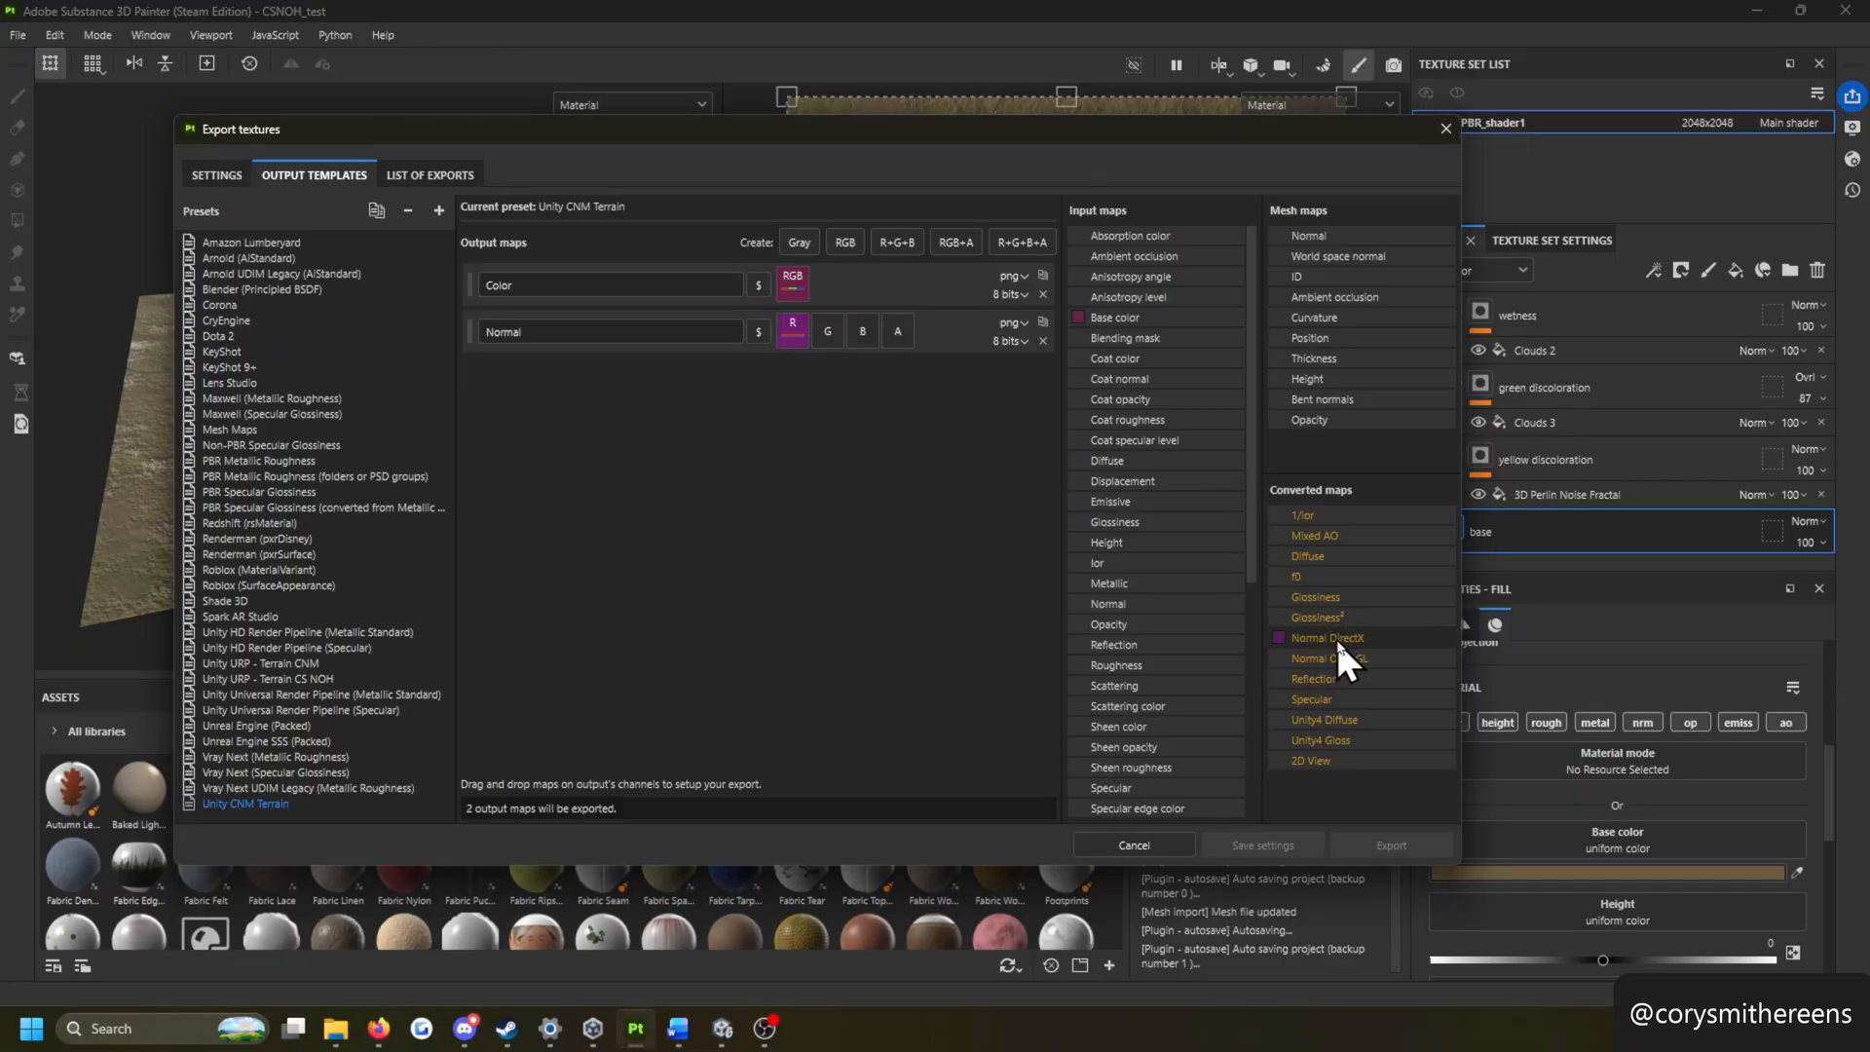
drag(1335, 637, 833, 331)
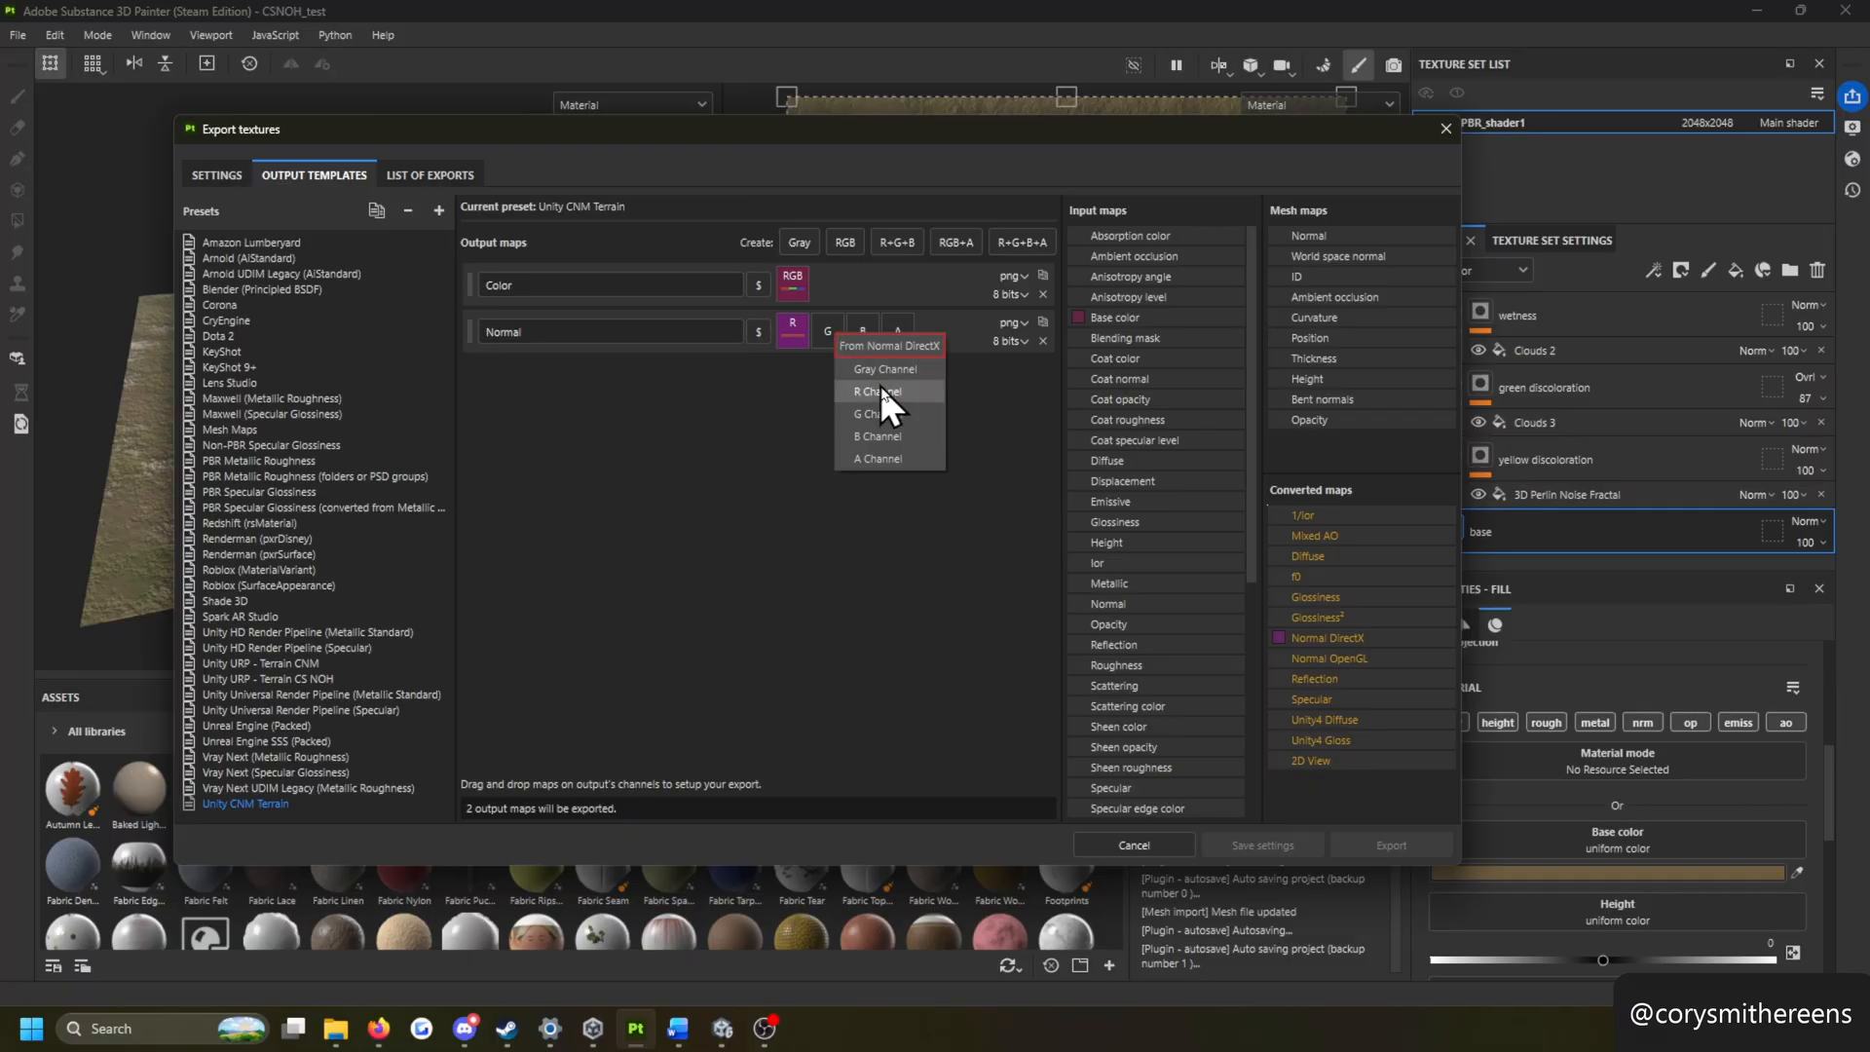
click(881, 413)
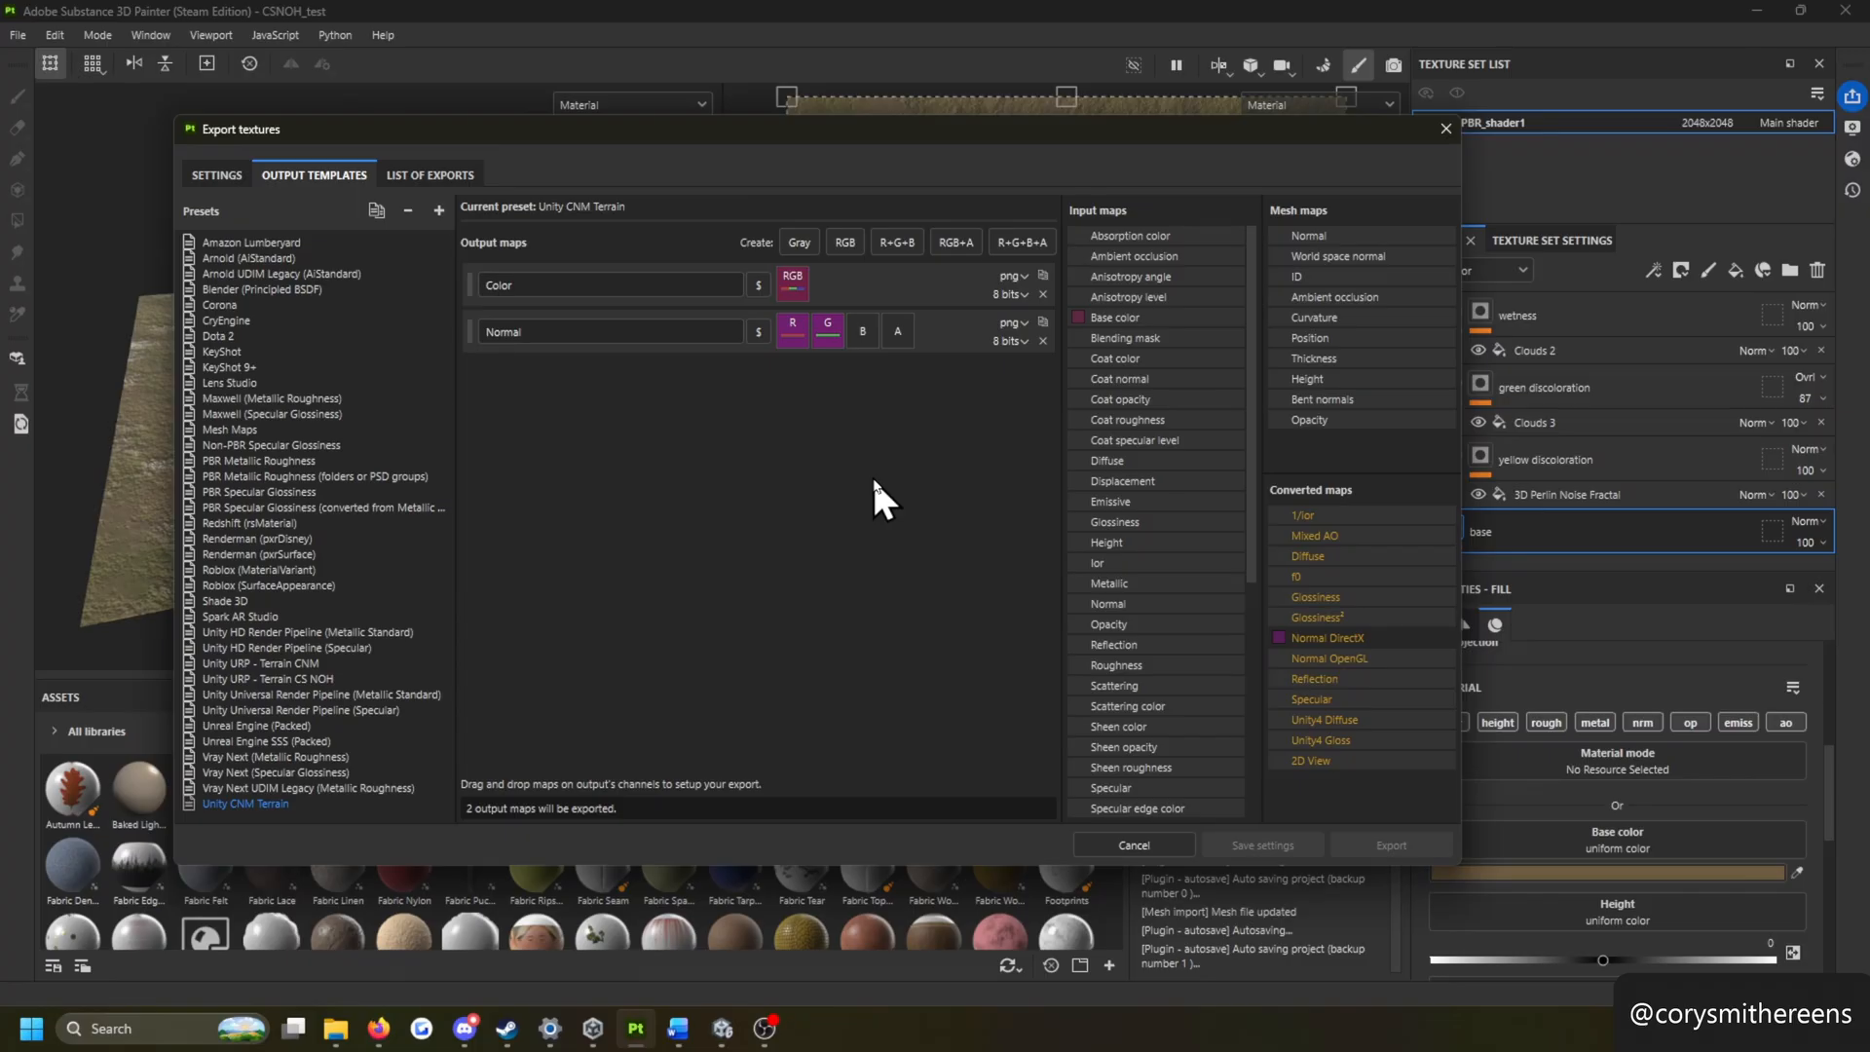
Step: Add a further R+G+B+A output map to the preset and name it Mask
click(1031, 241)
double_click(588, 380)
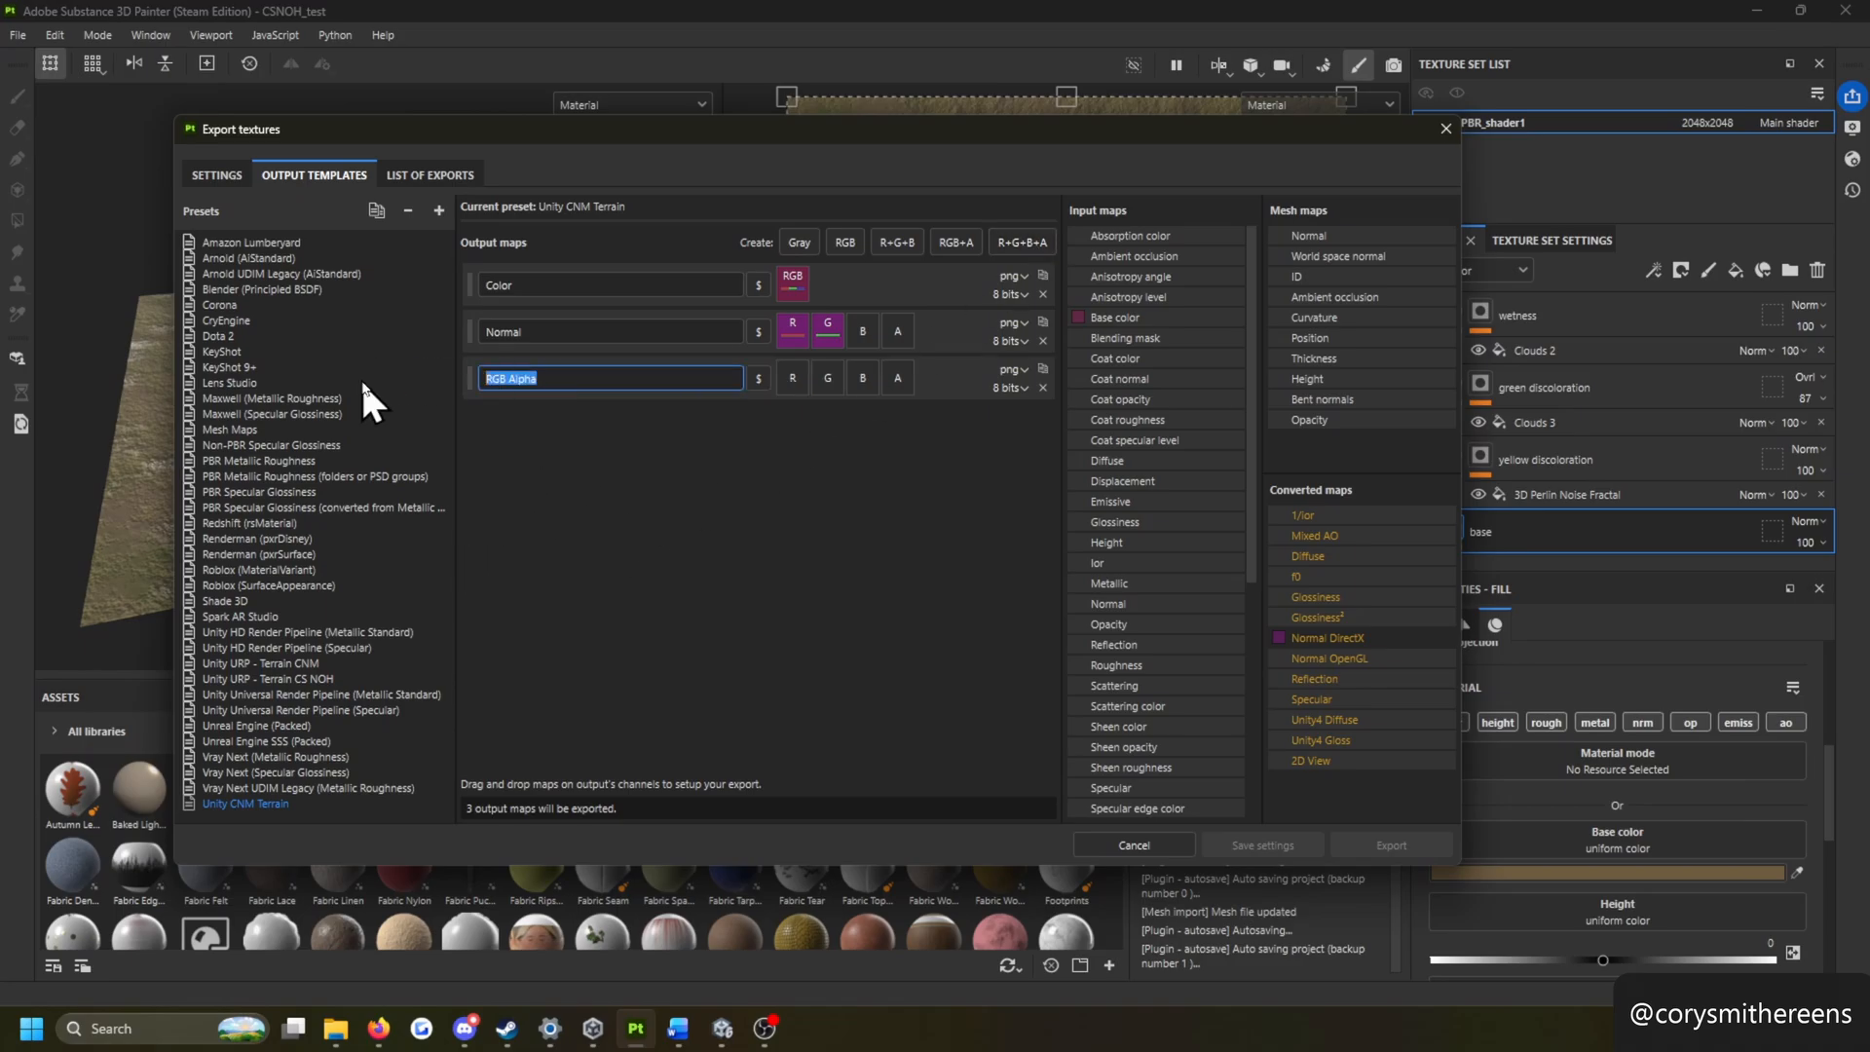
text(Mask)
click(740, 484)
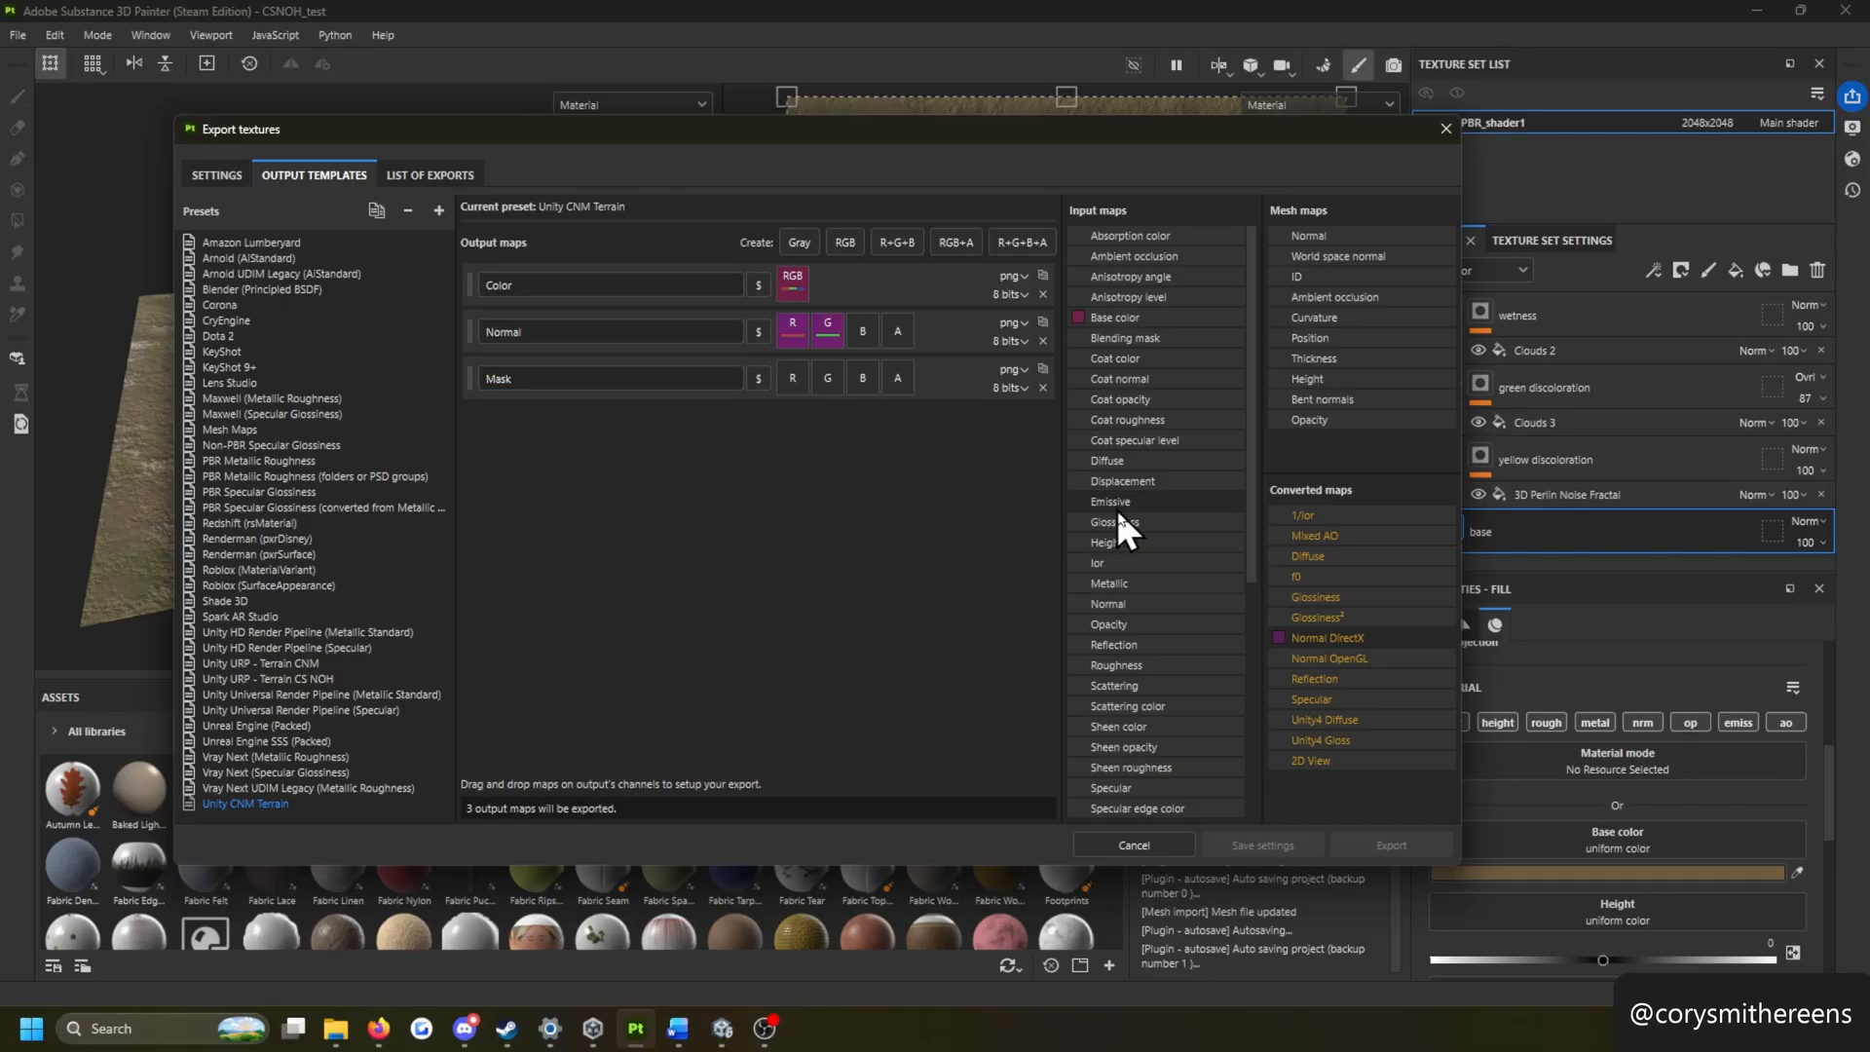
Step: Pack the Mask map with gray channels: Metallic in R, Ambient occlusion in G, Height in B and converted Glossiness in A
drag(1118, 582, 791, 376)
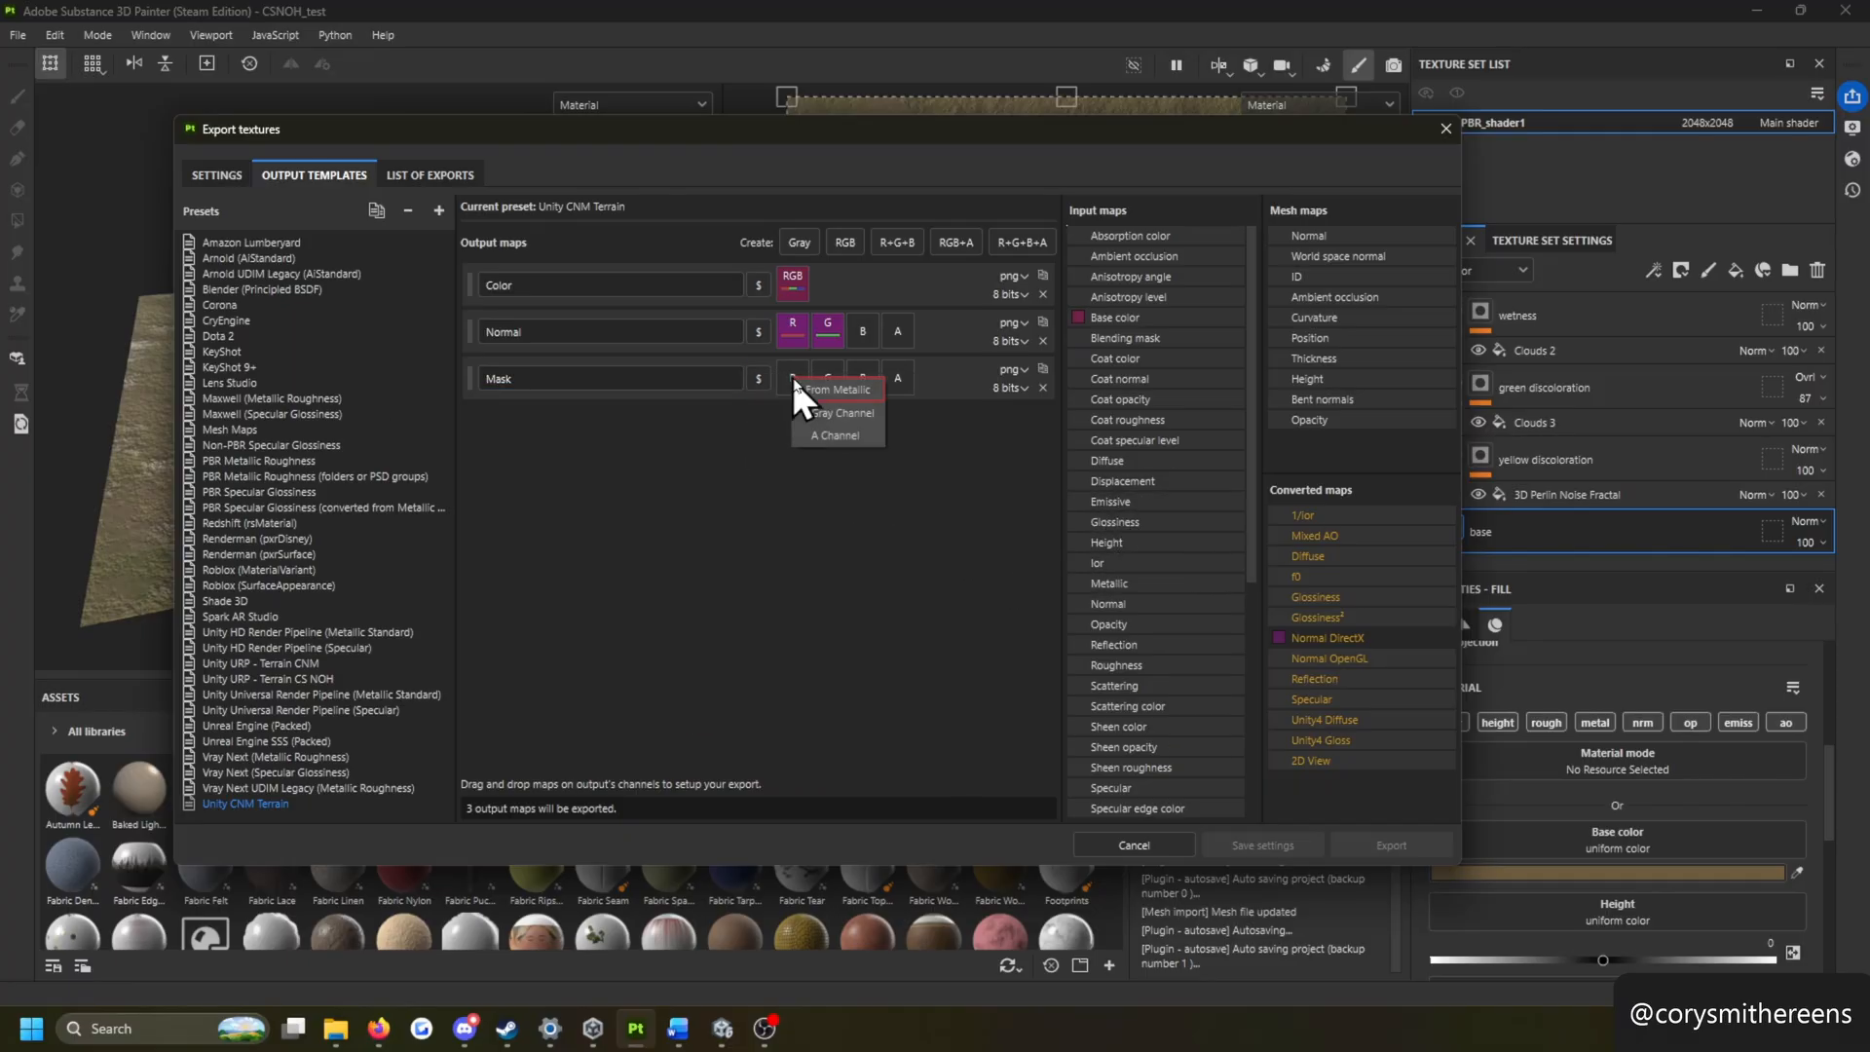
click(821, 406)
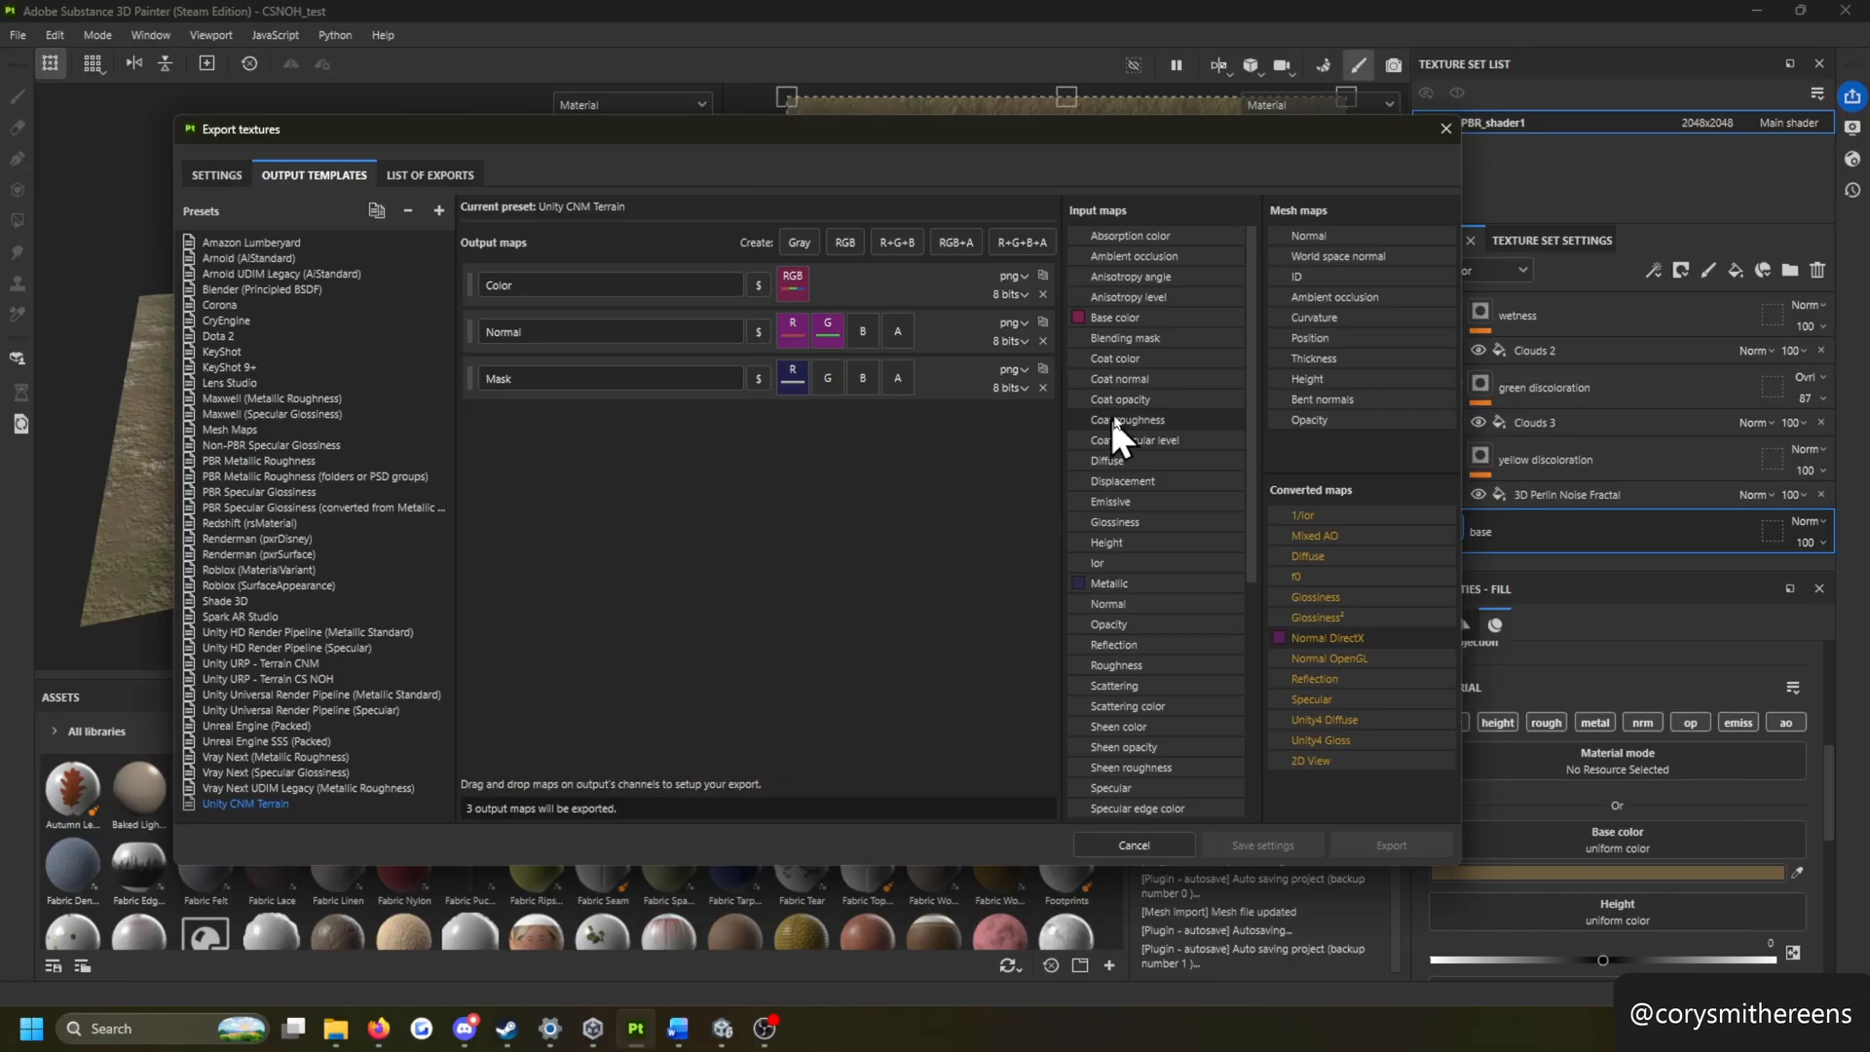
drag(1144, 258, 828, 376)
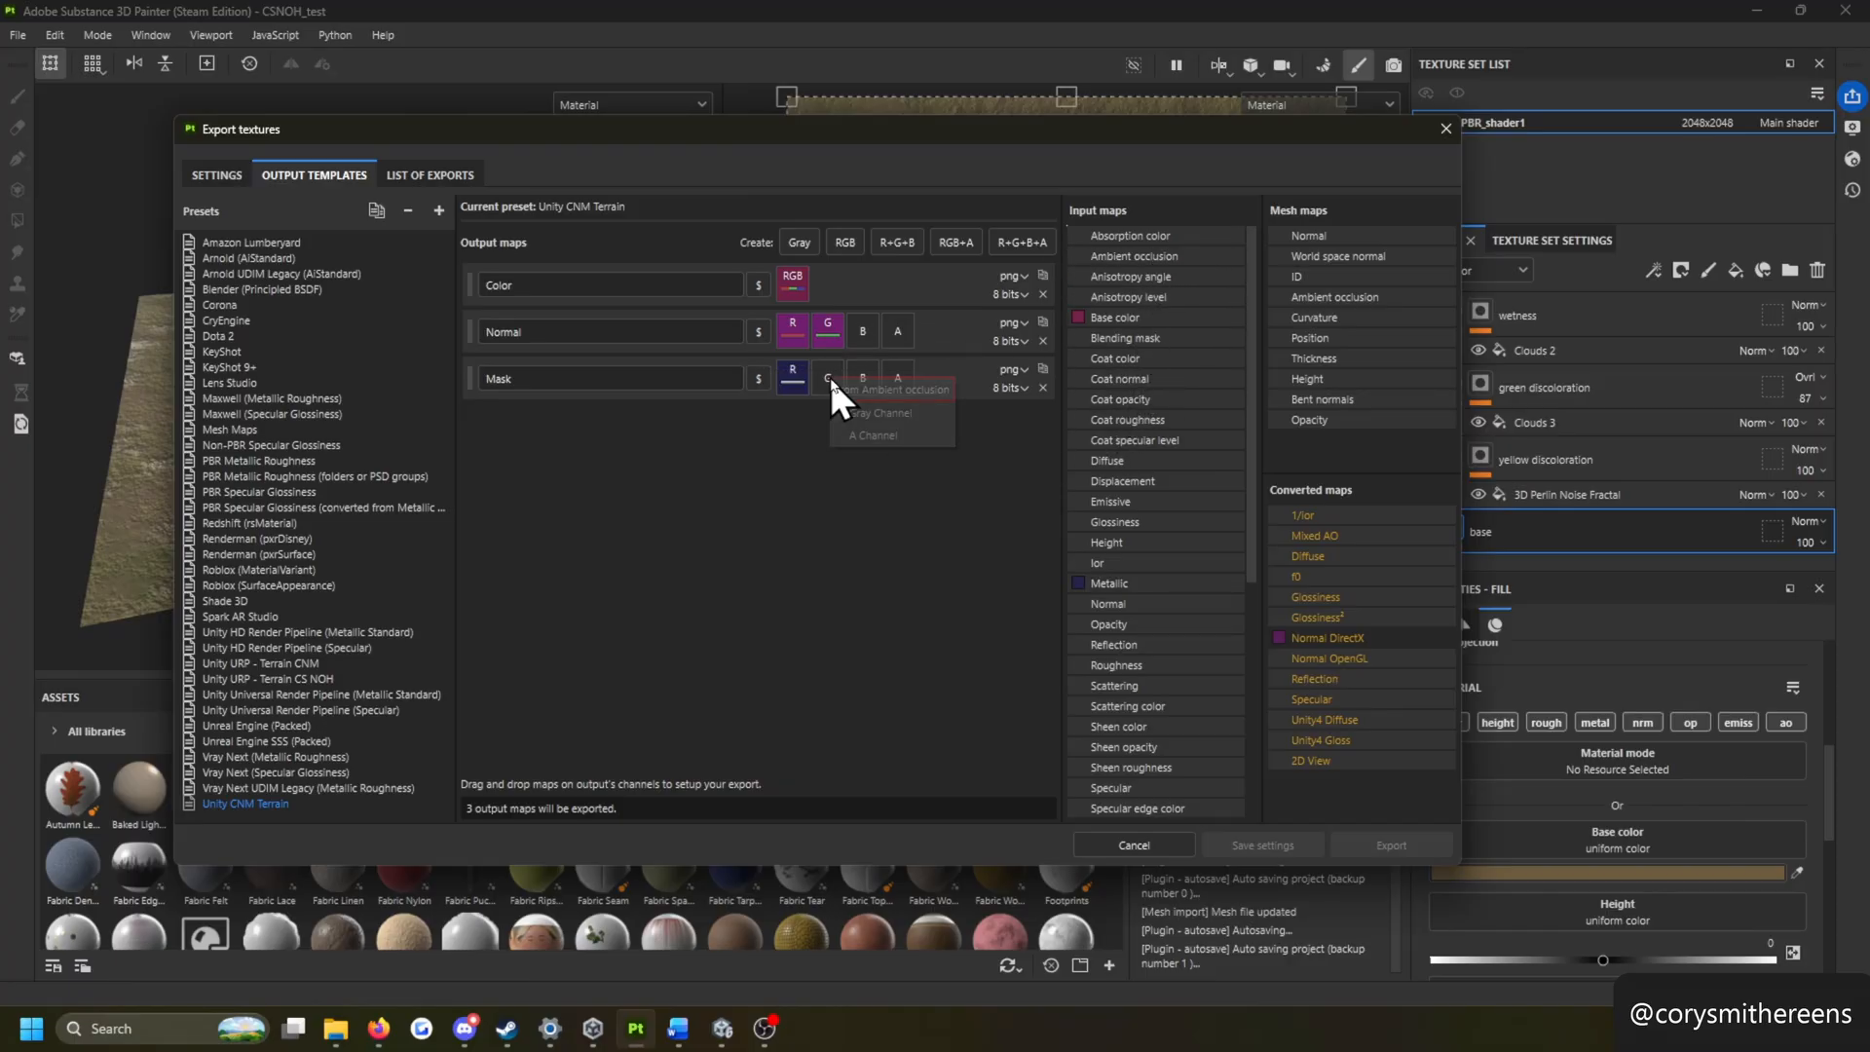
click(874, 413)
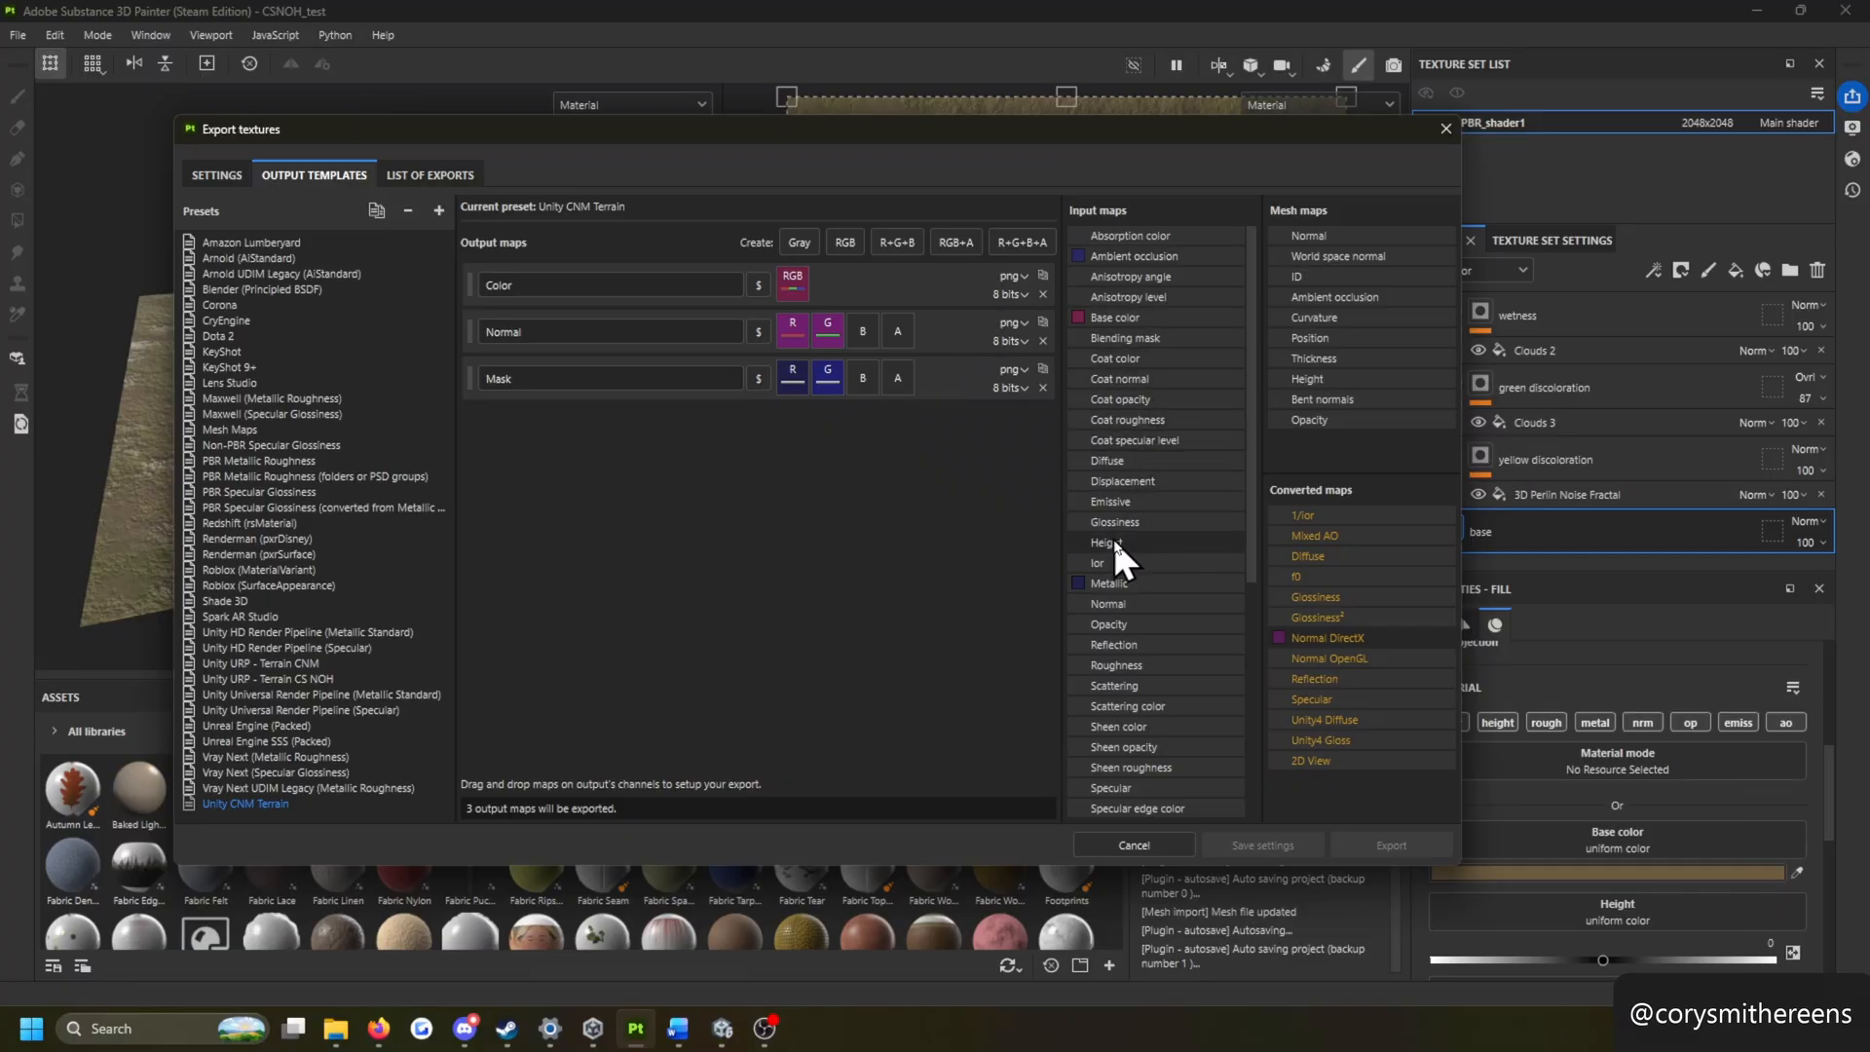
drag(1113, 542, 863, 380)
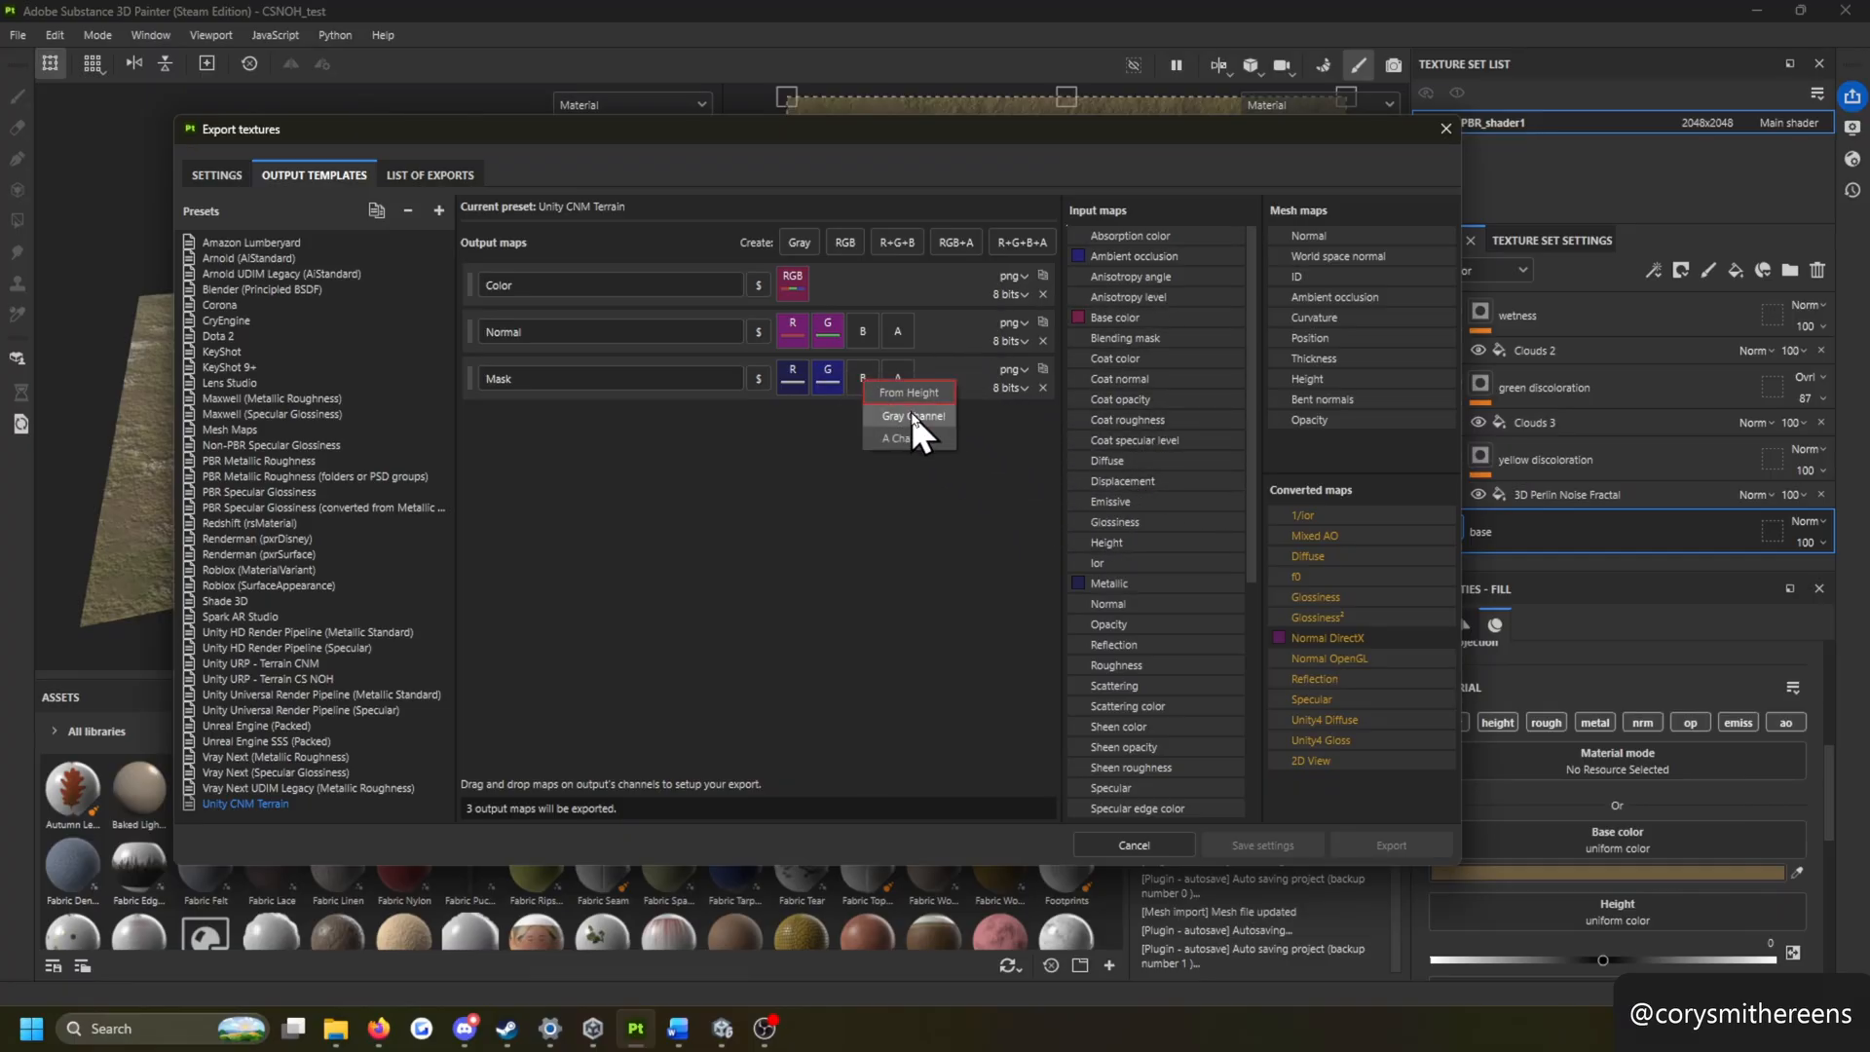
click(916, 419)
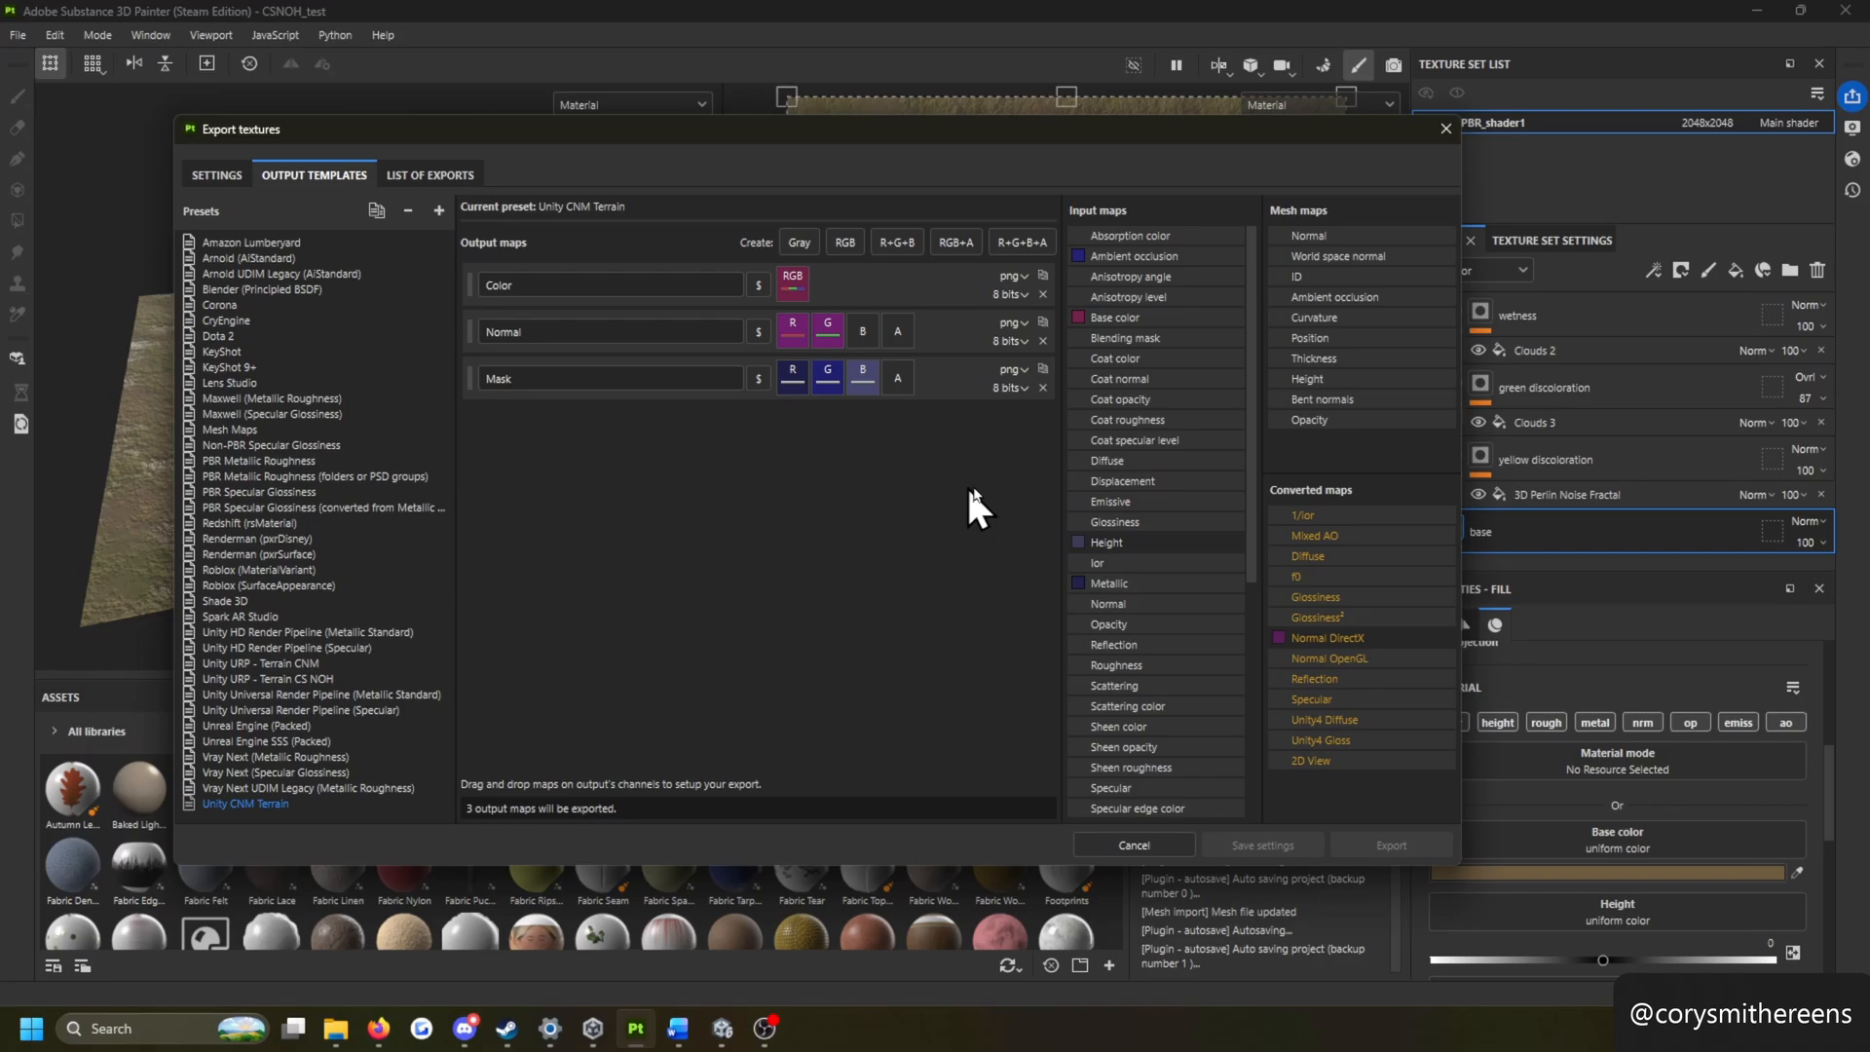
drag(1319, 594, 904, 370)
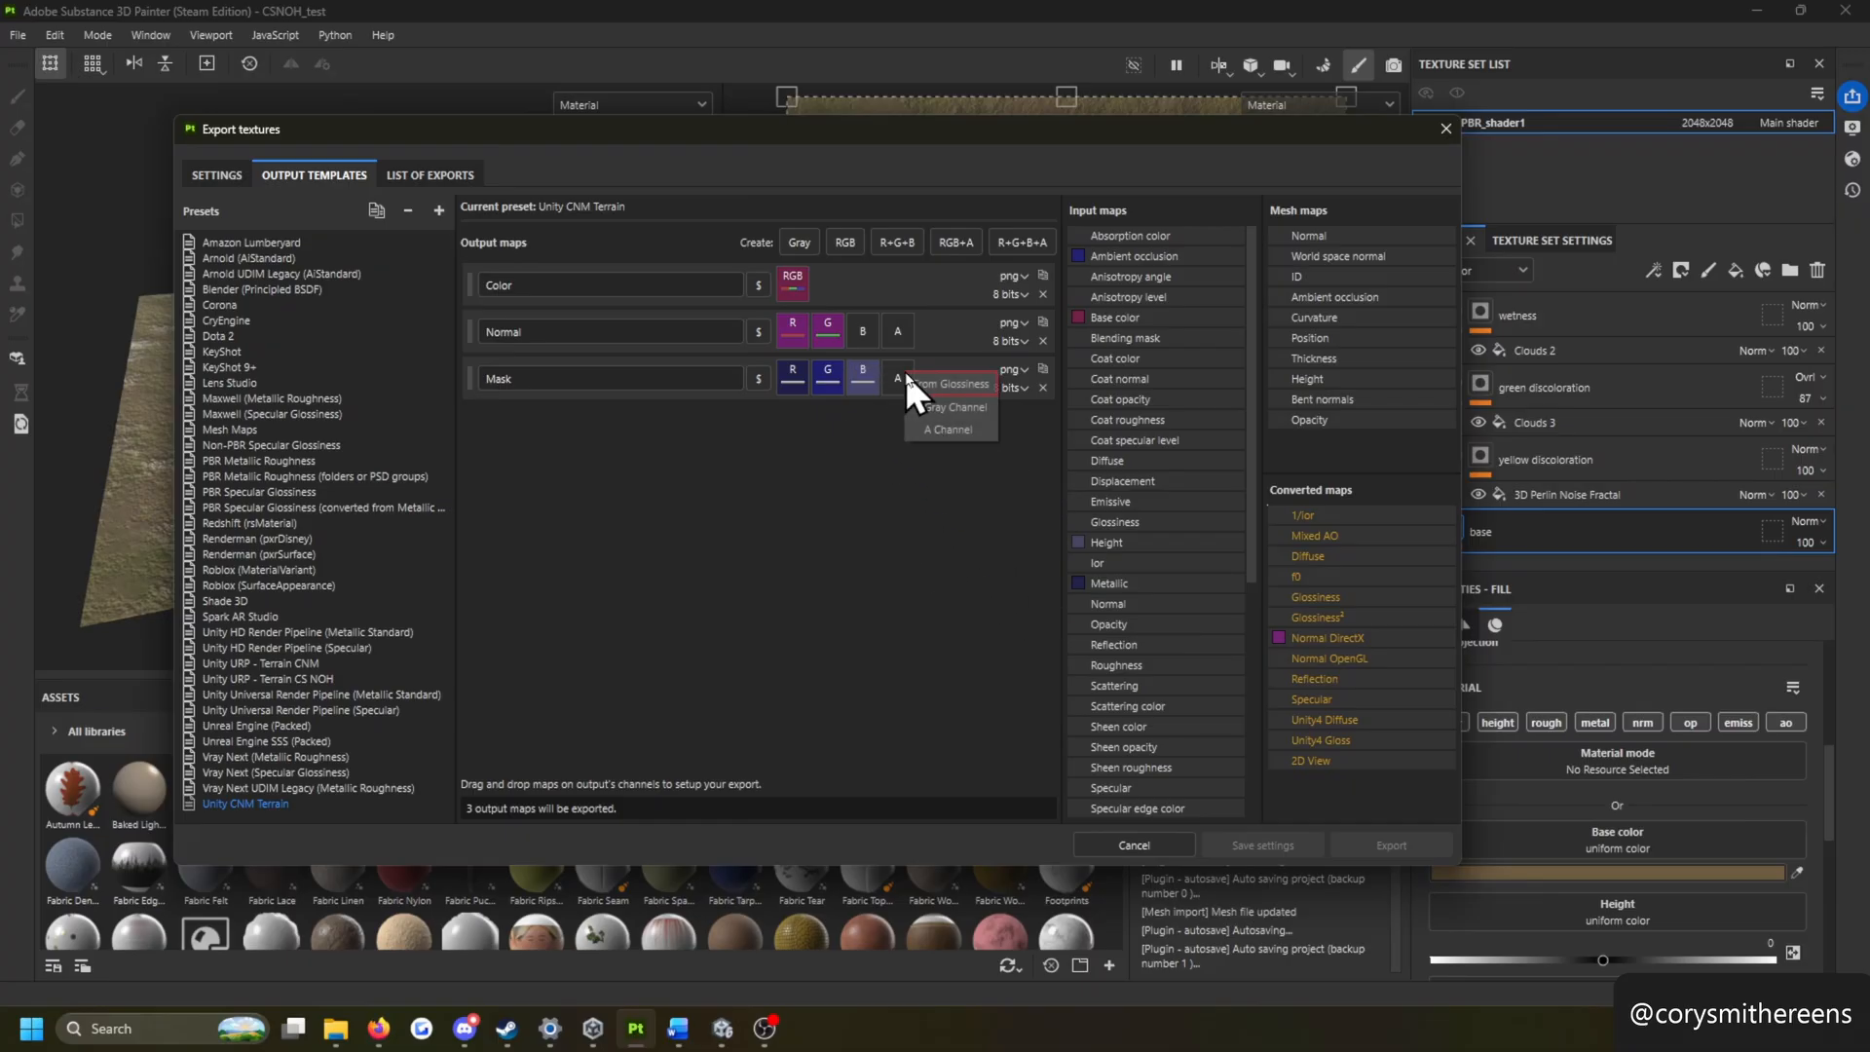
click(926, 401)
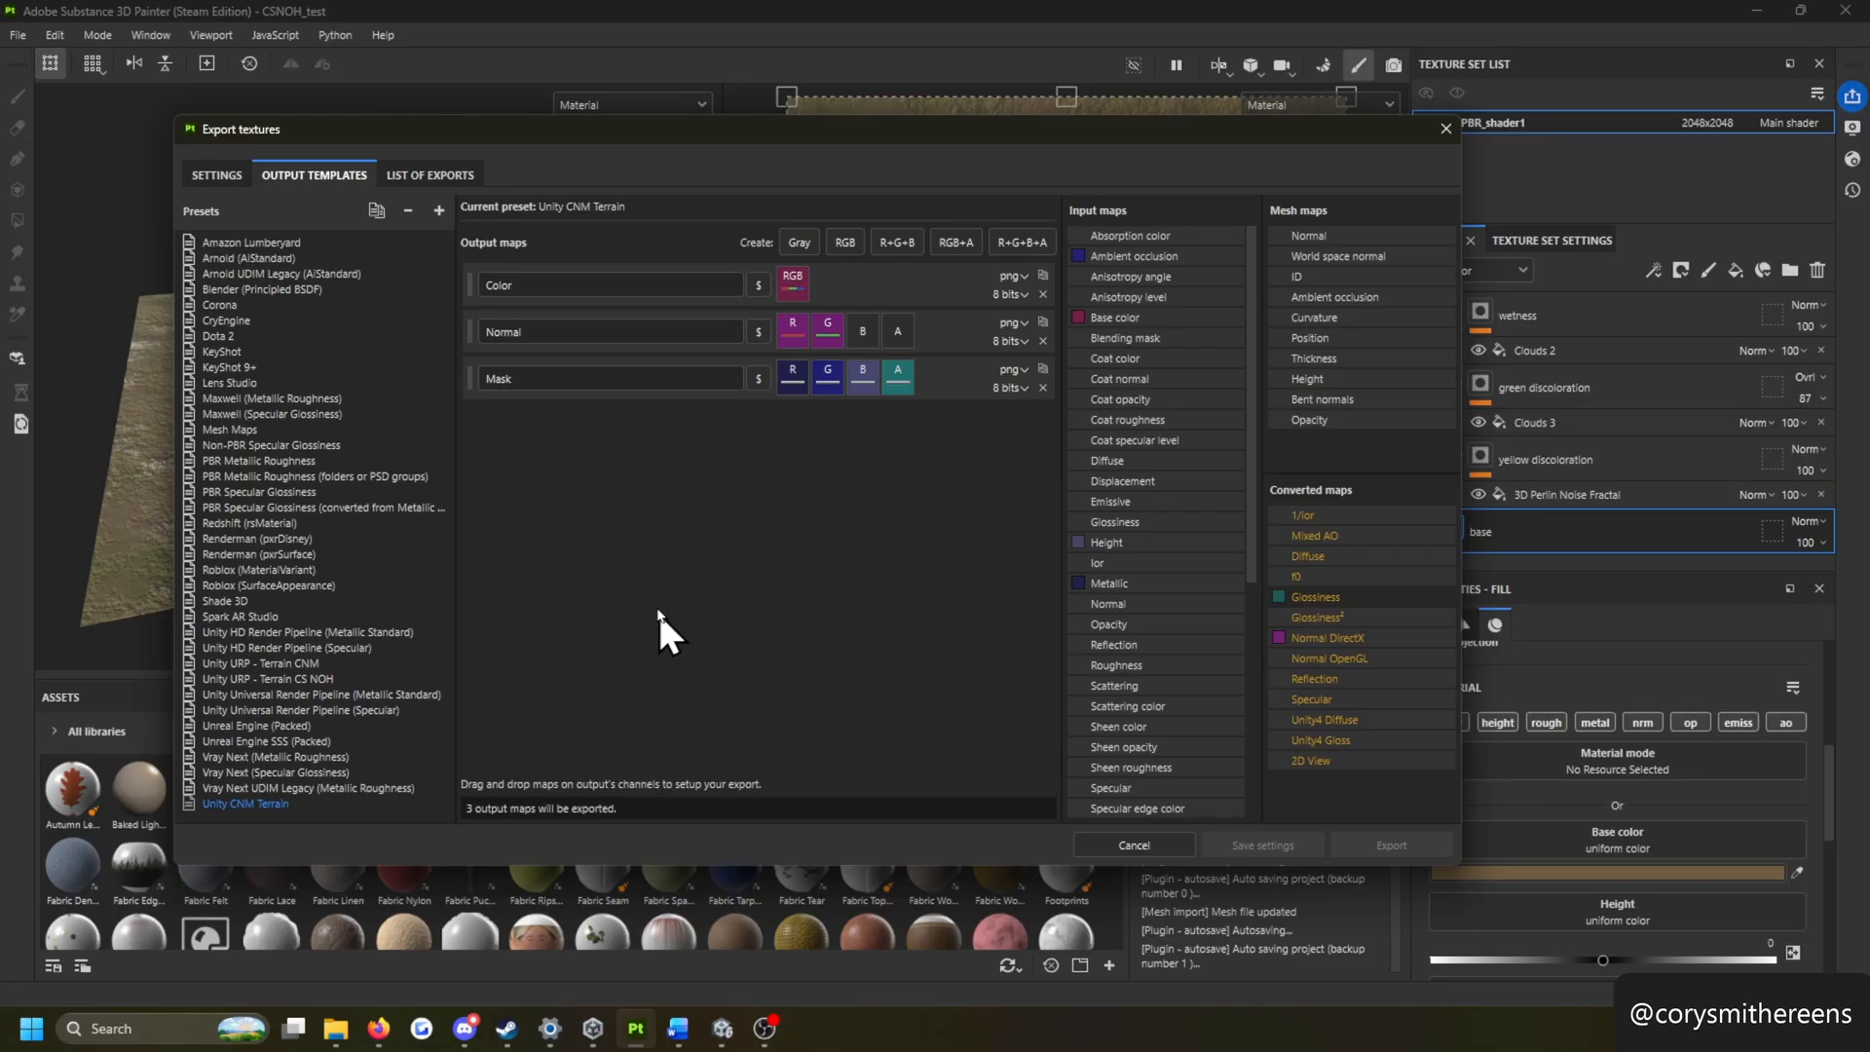
Step: Create another export preset named Unity CSNOH Terrain
click(439, 209)
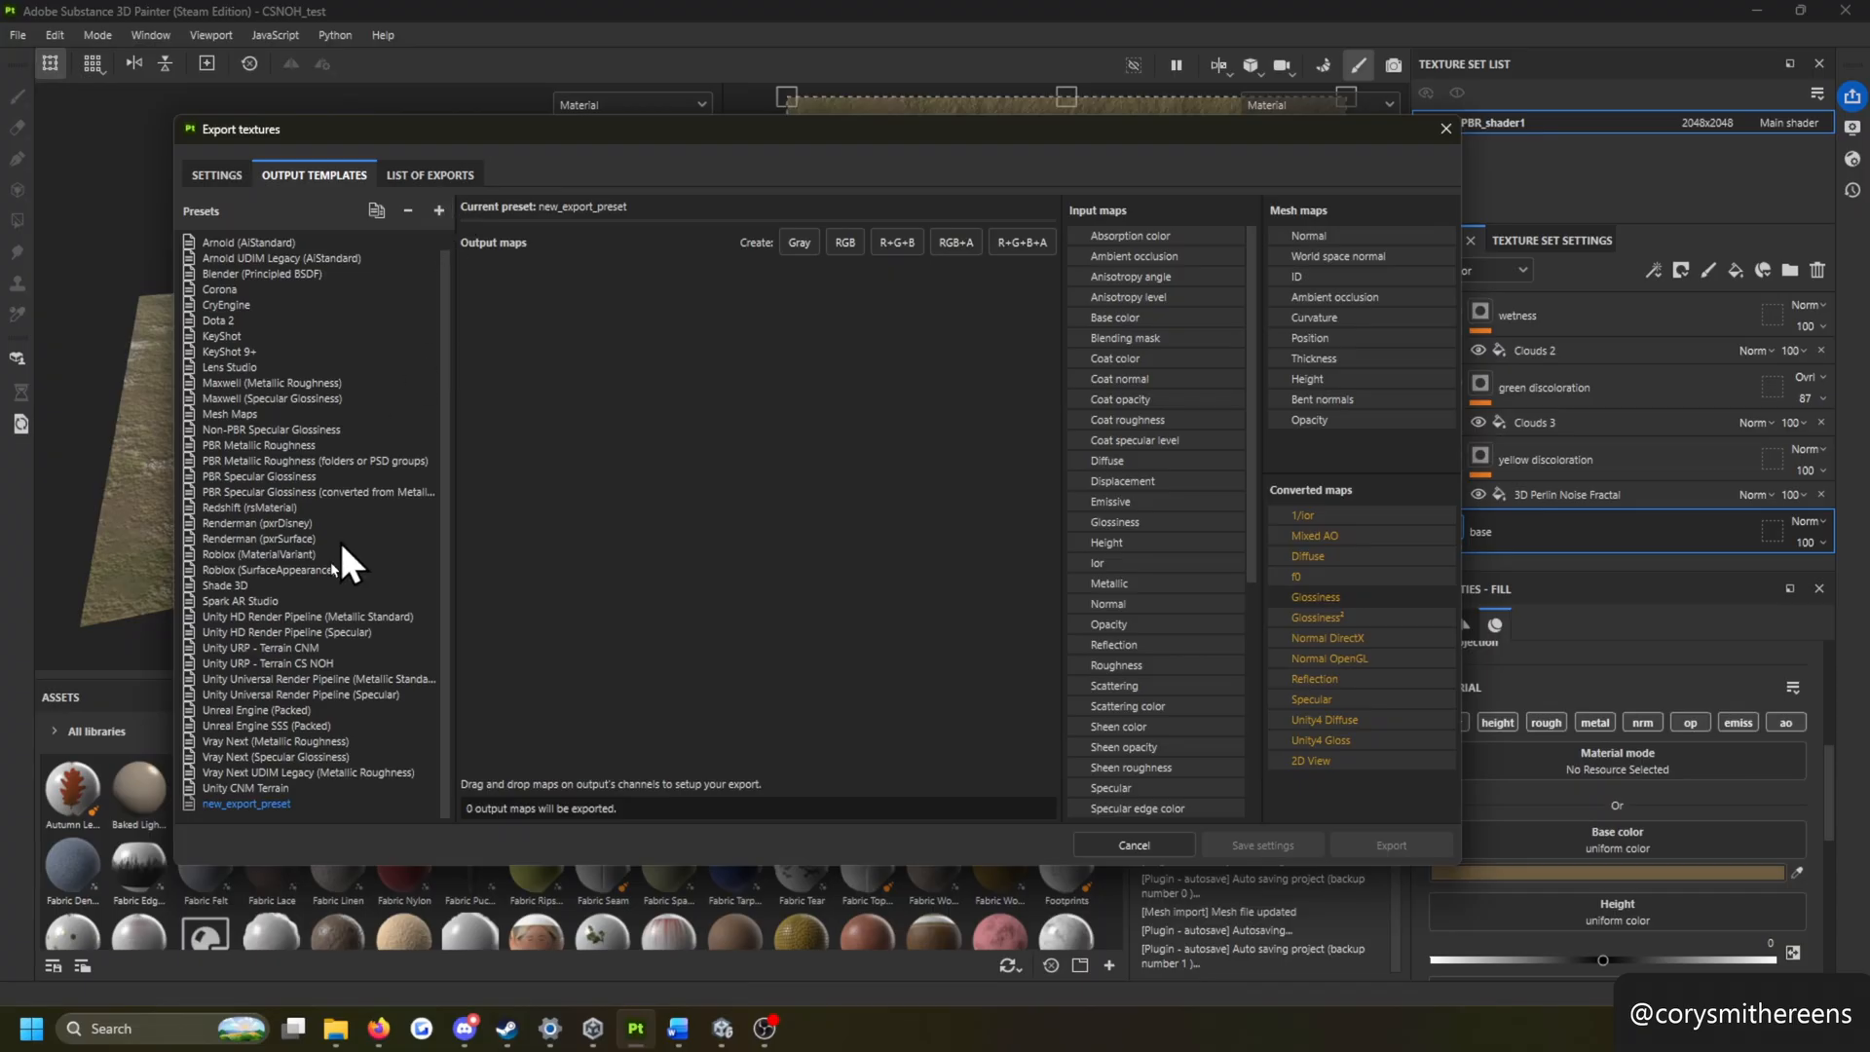
double_click(265, 802)
text(Unity CSNOH Terrain)
key(Return)
Step: Add an RGB+A output map to the Unity CSNOH Terrain preset and name it CS
click(954, 246)
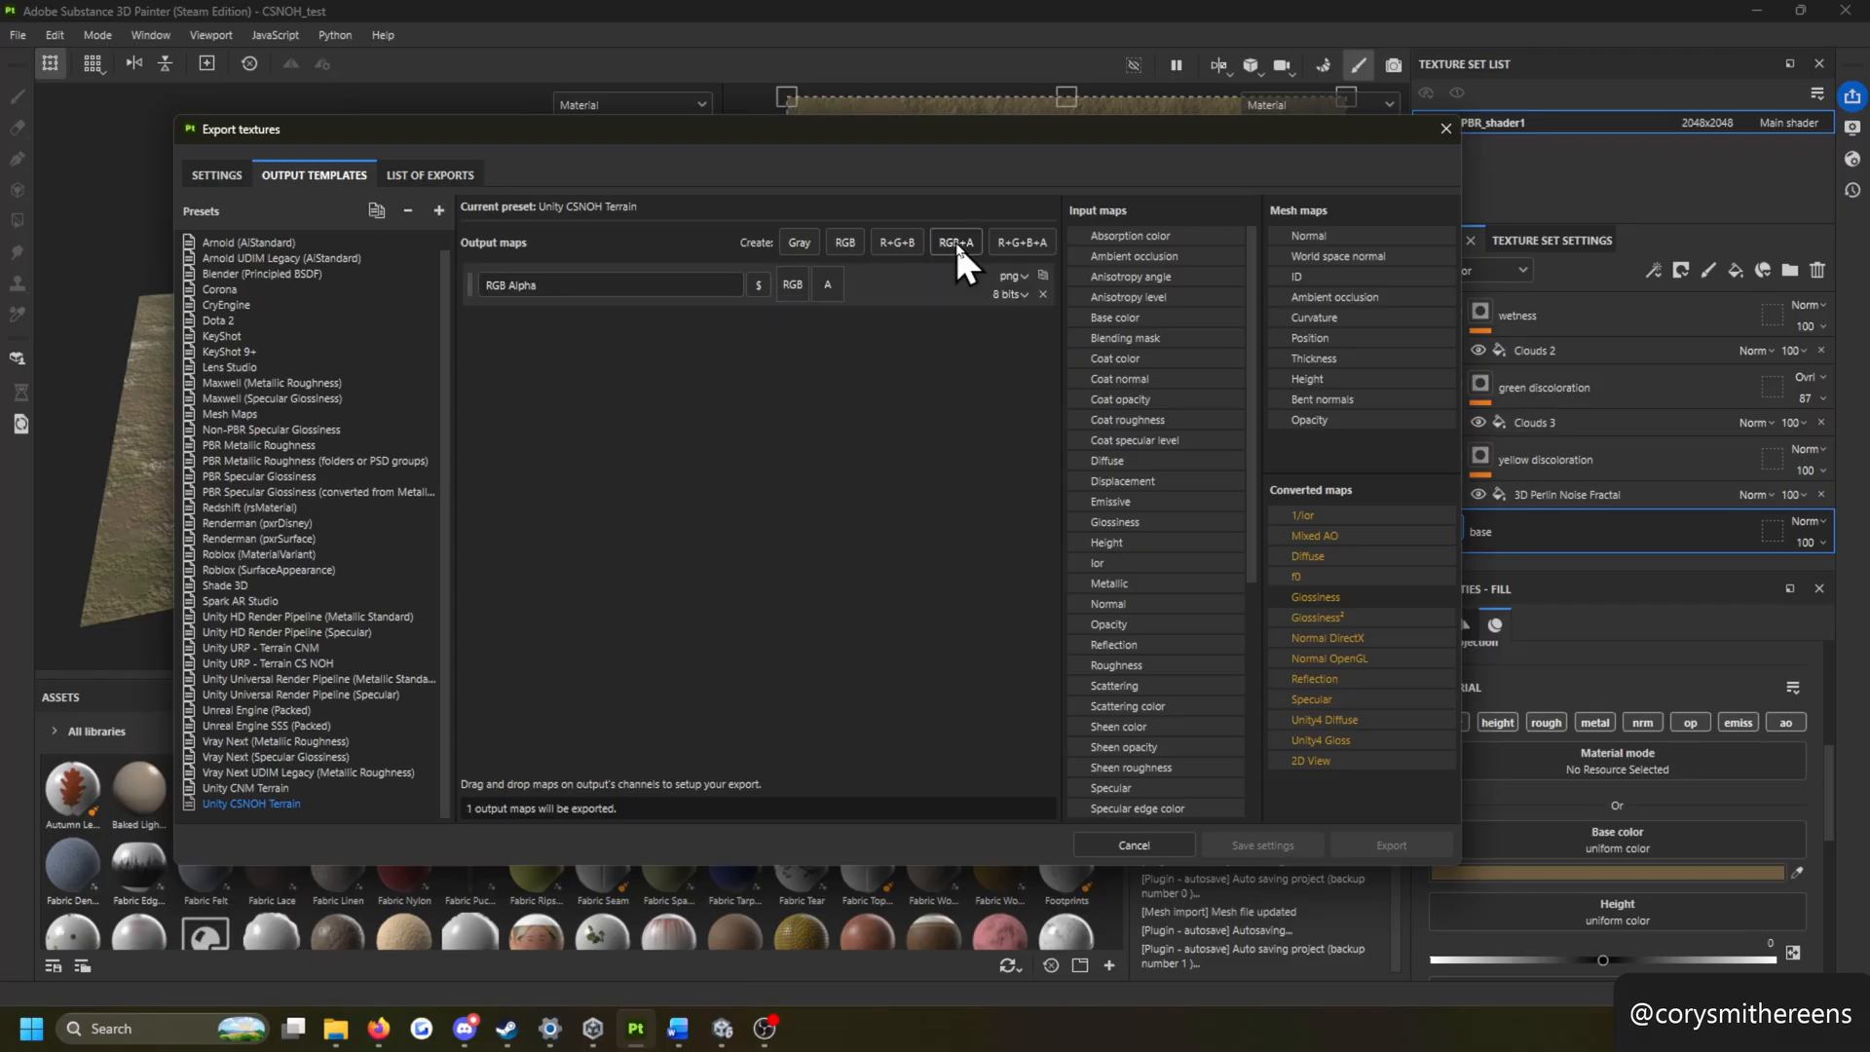
double_click(598, 283)
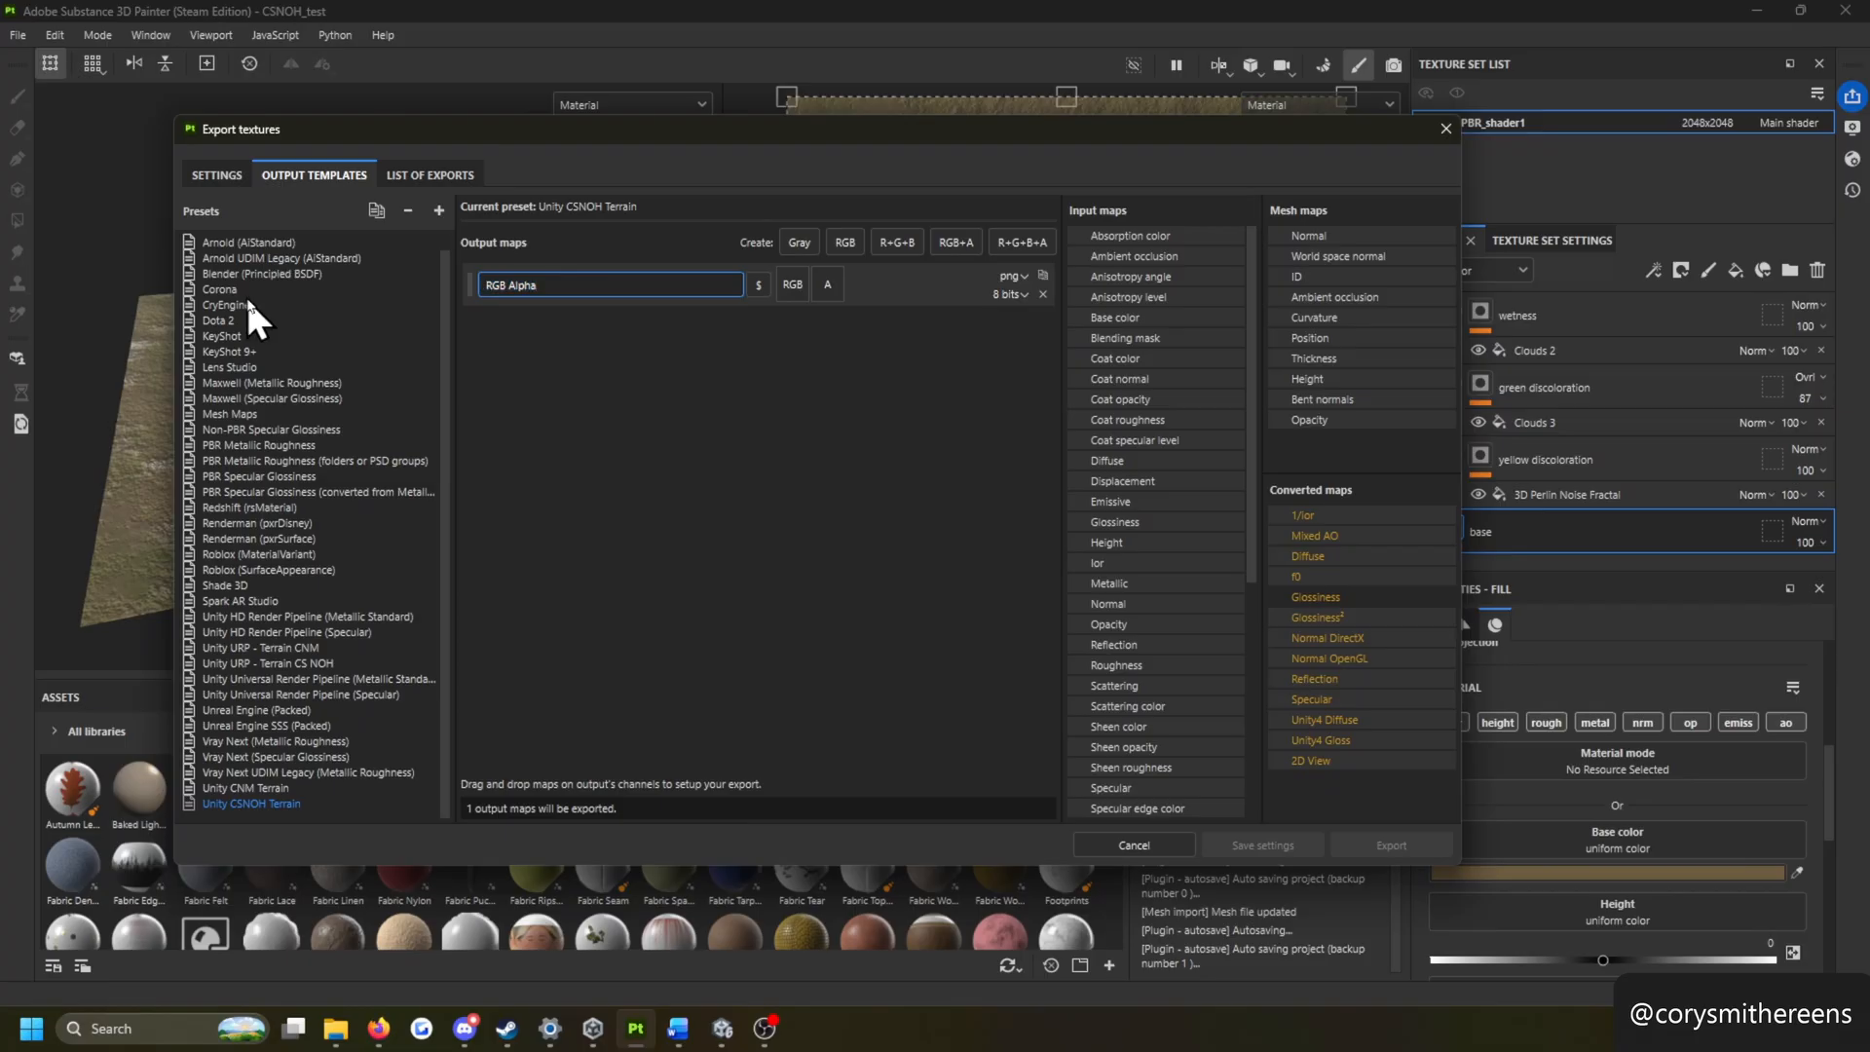
key(BackSpace)
key(BackSpace)
key(BackSpace)
key(BackSpace)
key(BackSpace)
key(BackSpace)
key(BackSpace)
key(BackSpace)
key(BackSpace)
text(CS)
key(Return)
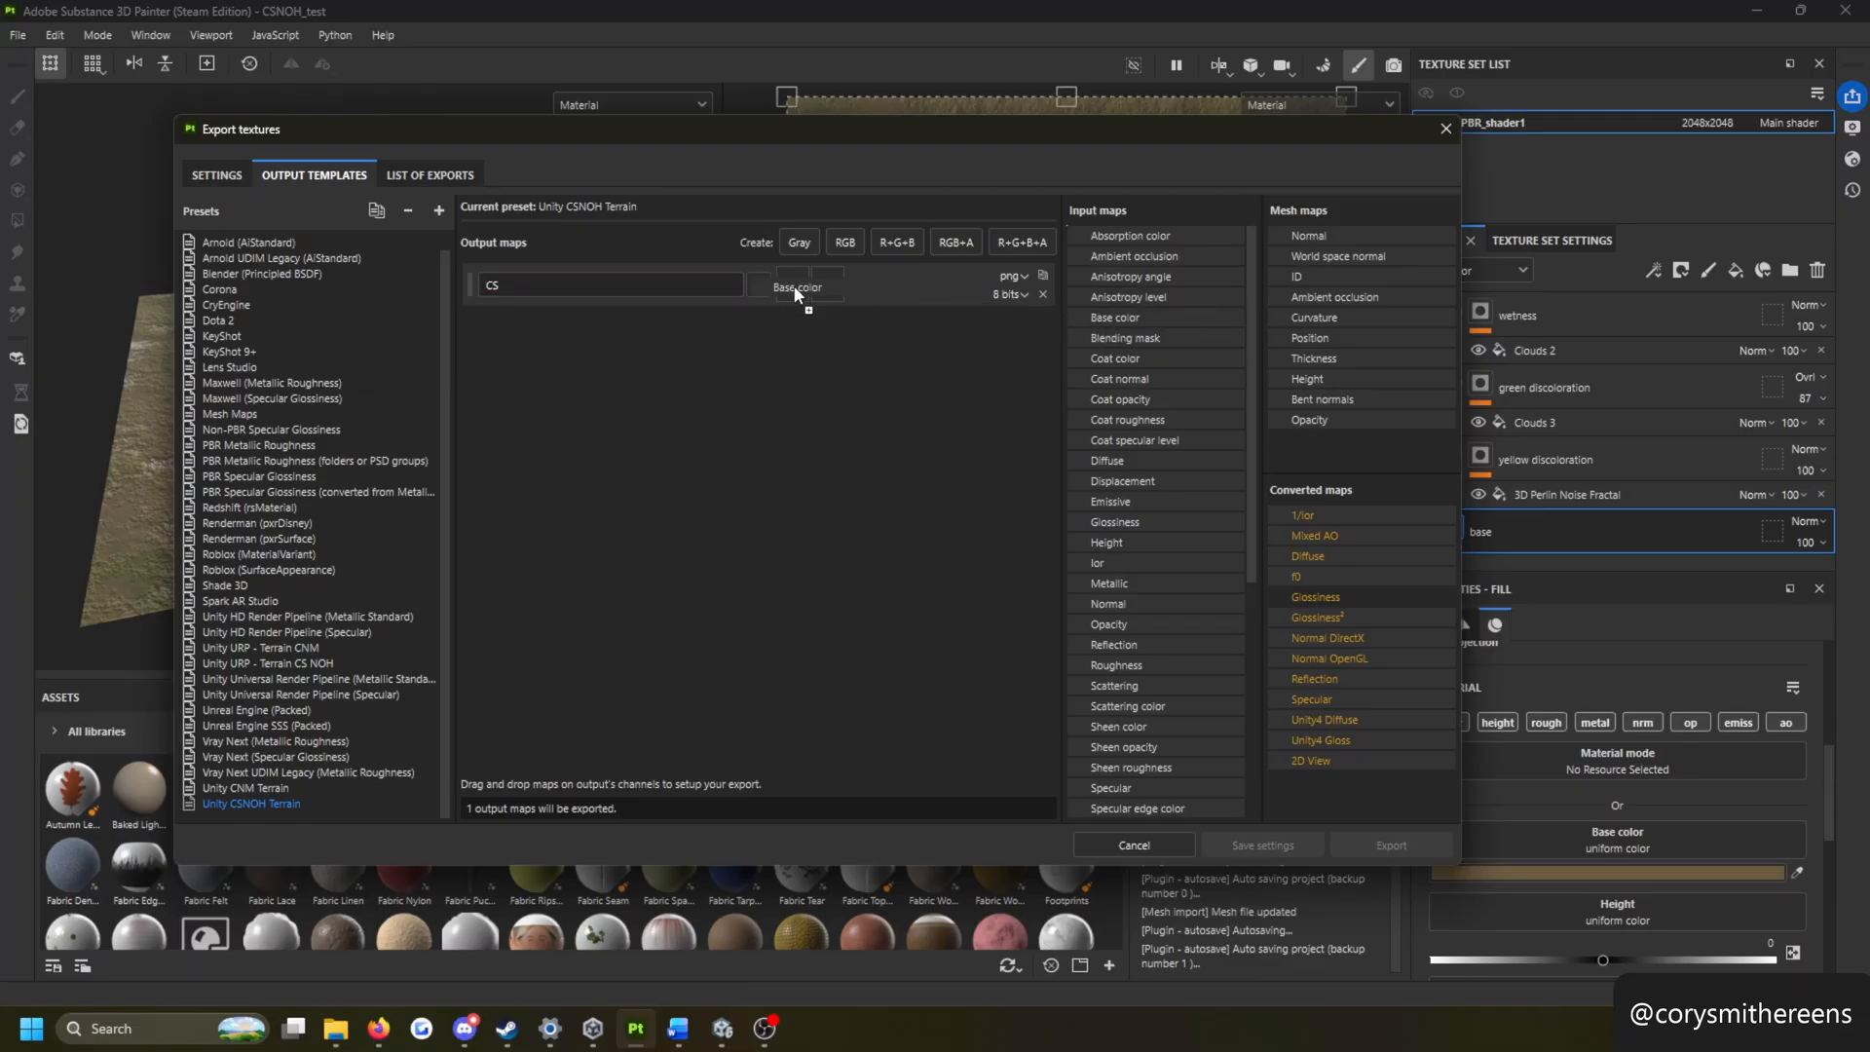
Step: Pack the CS map with Base color in RGB and the gray channel of converted Glossiness in alpha
click(793, 284)
click(833, 324)
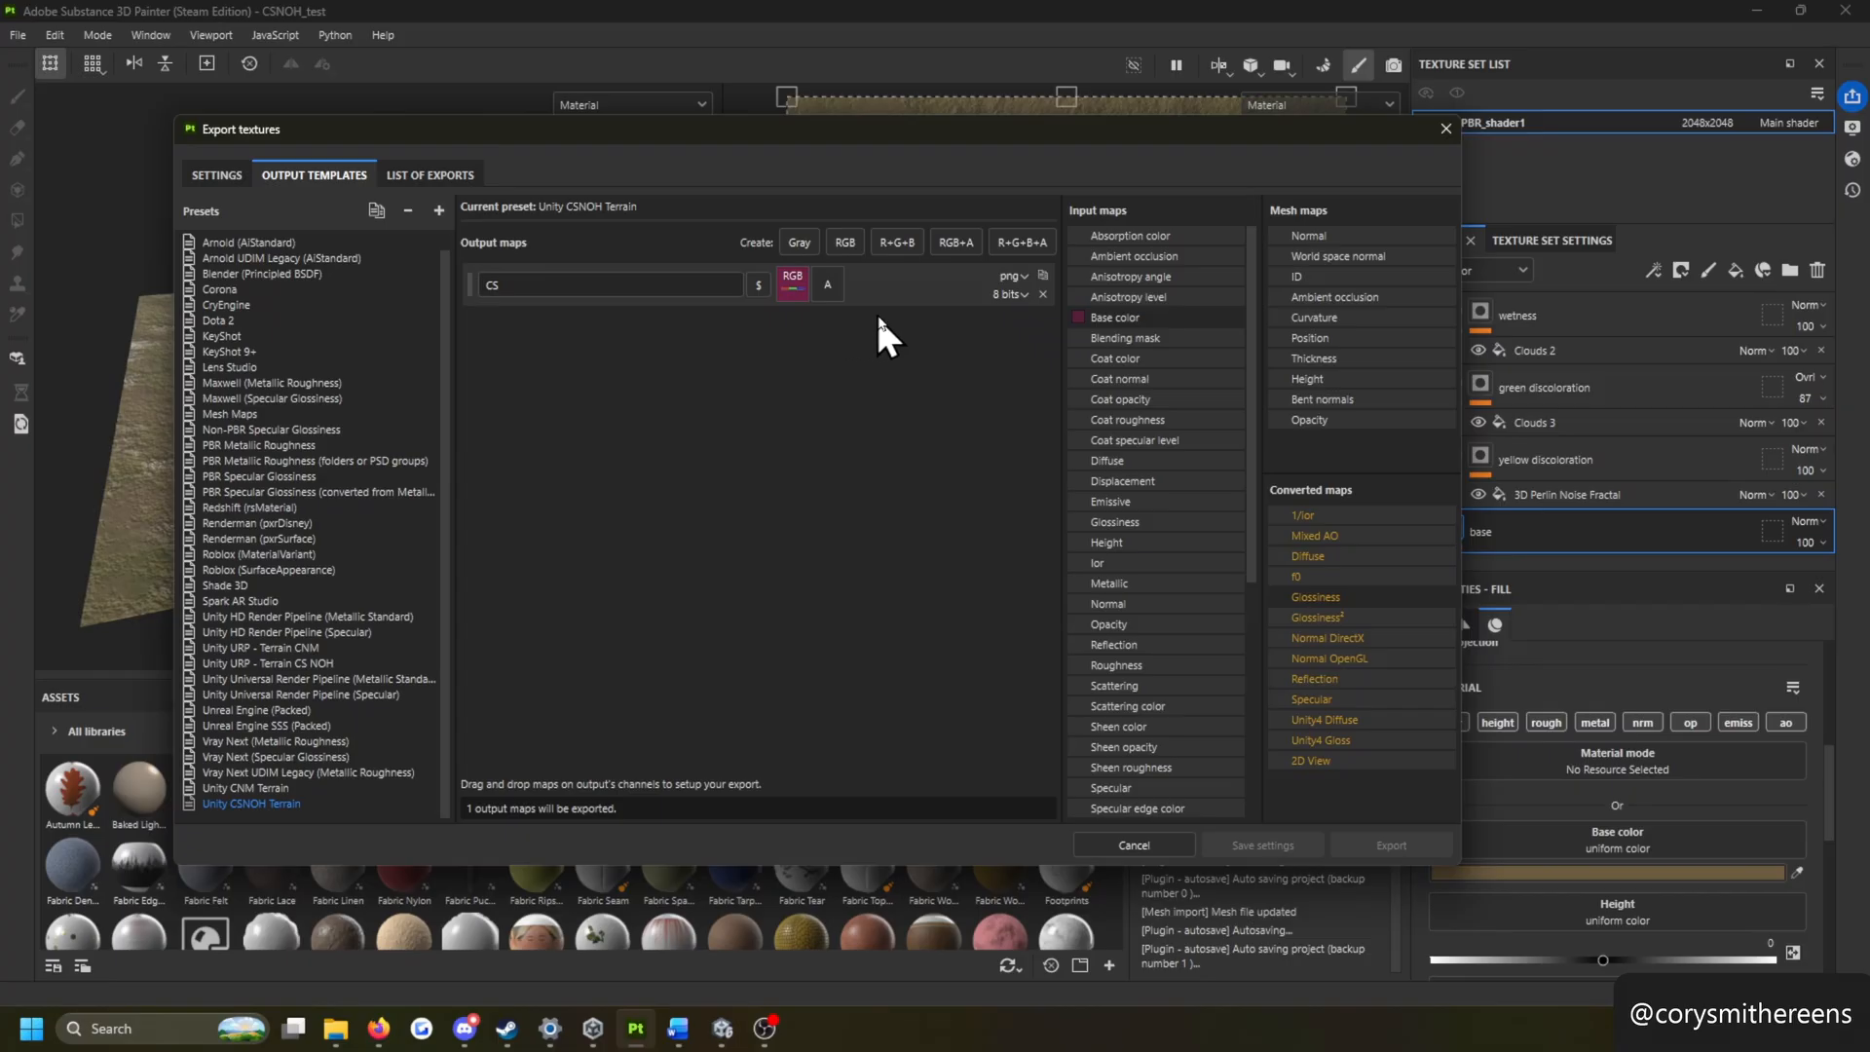
drag(1316, 597, 838, 284)
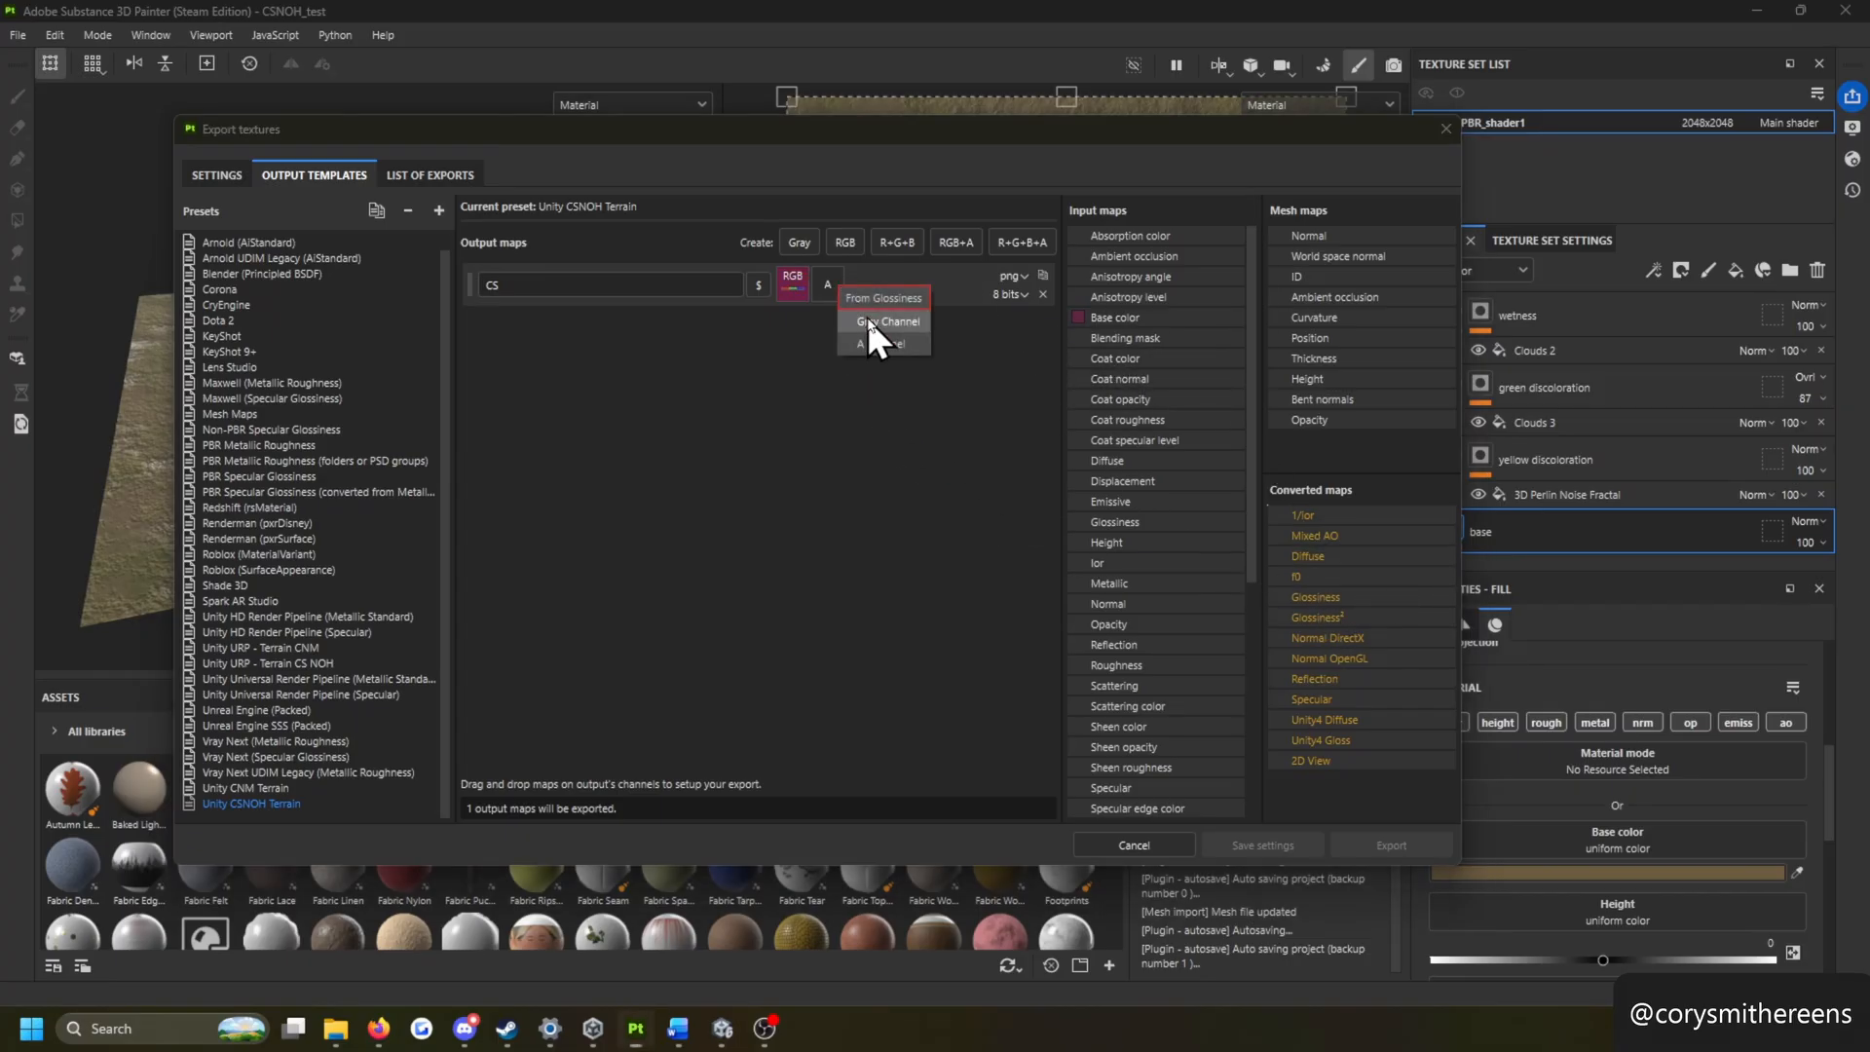
click(869, 321)
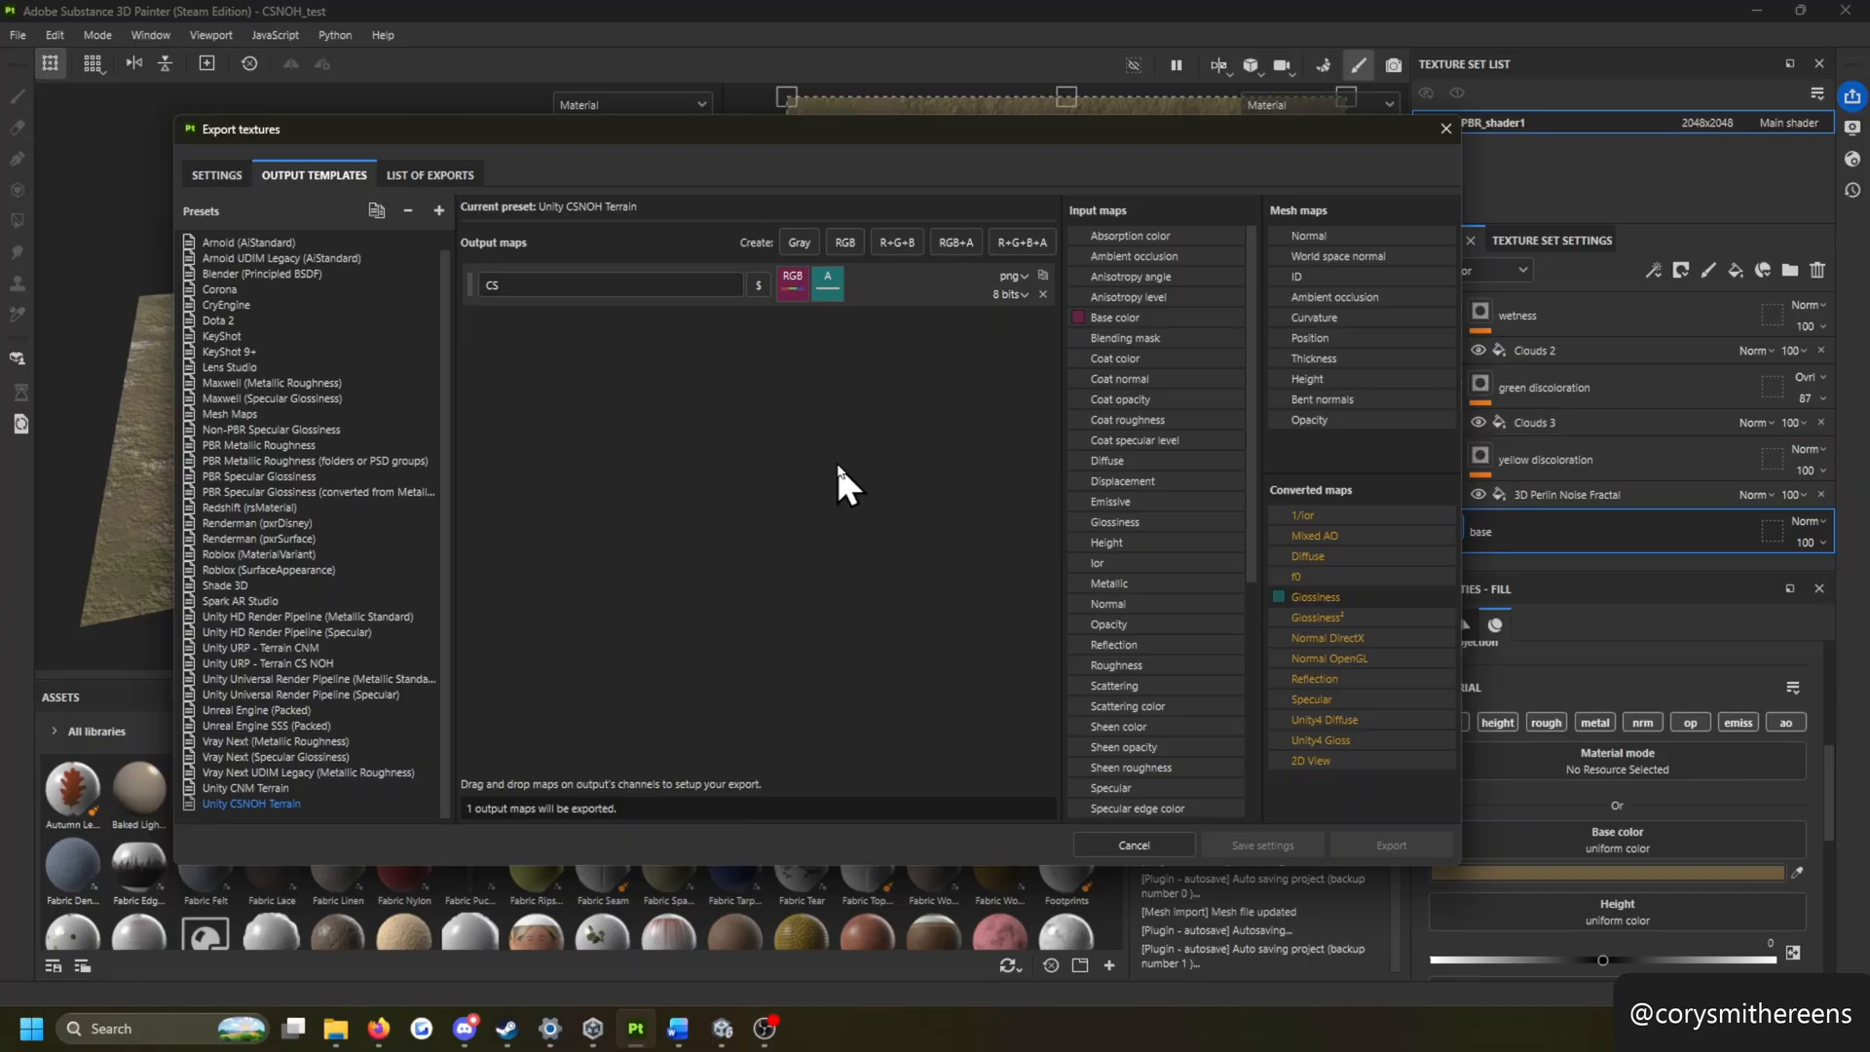
Step: Add an R+G+B+A output map to the preset and name it NOH
click(1027, 241)
click(545, 332)
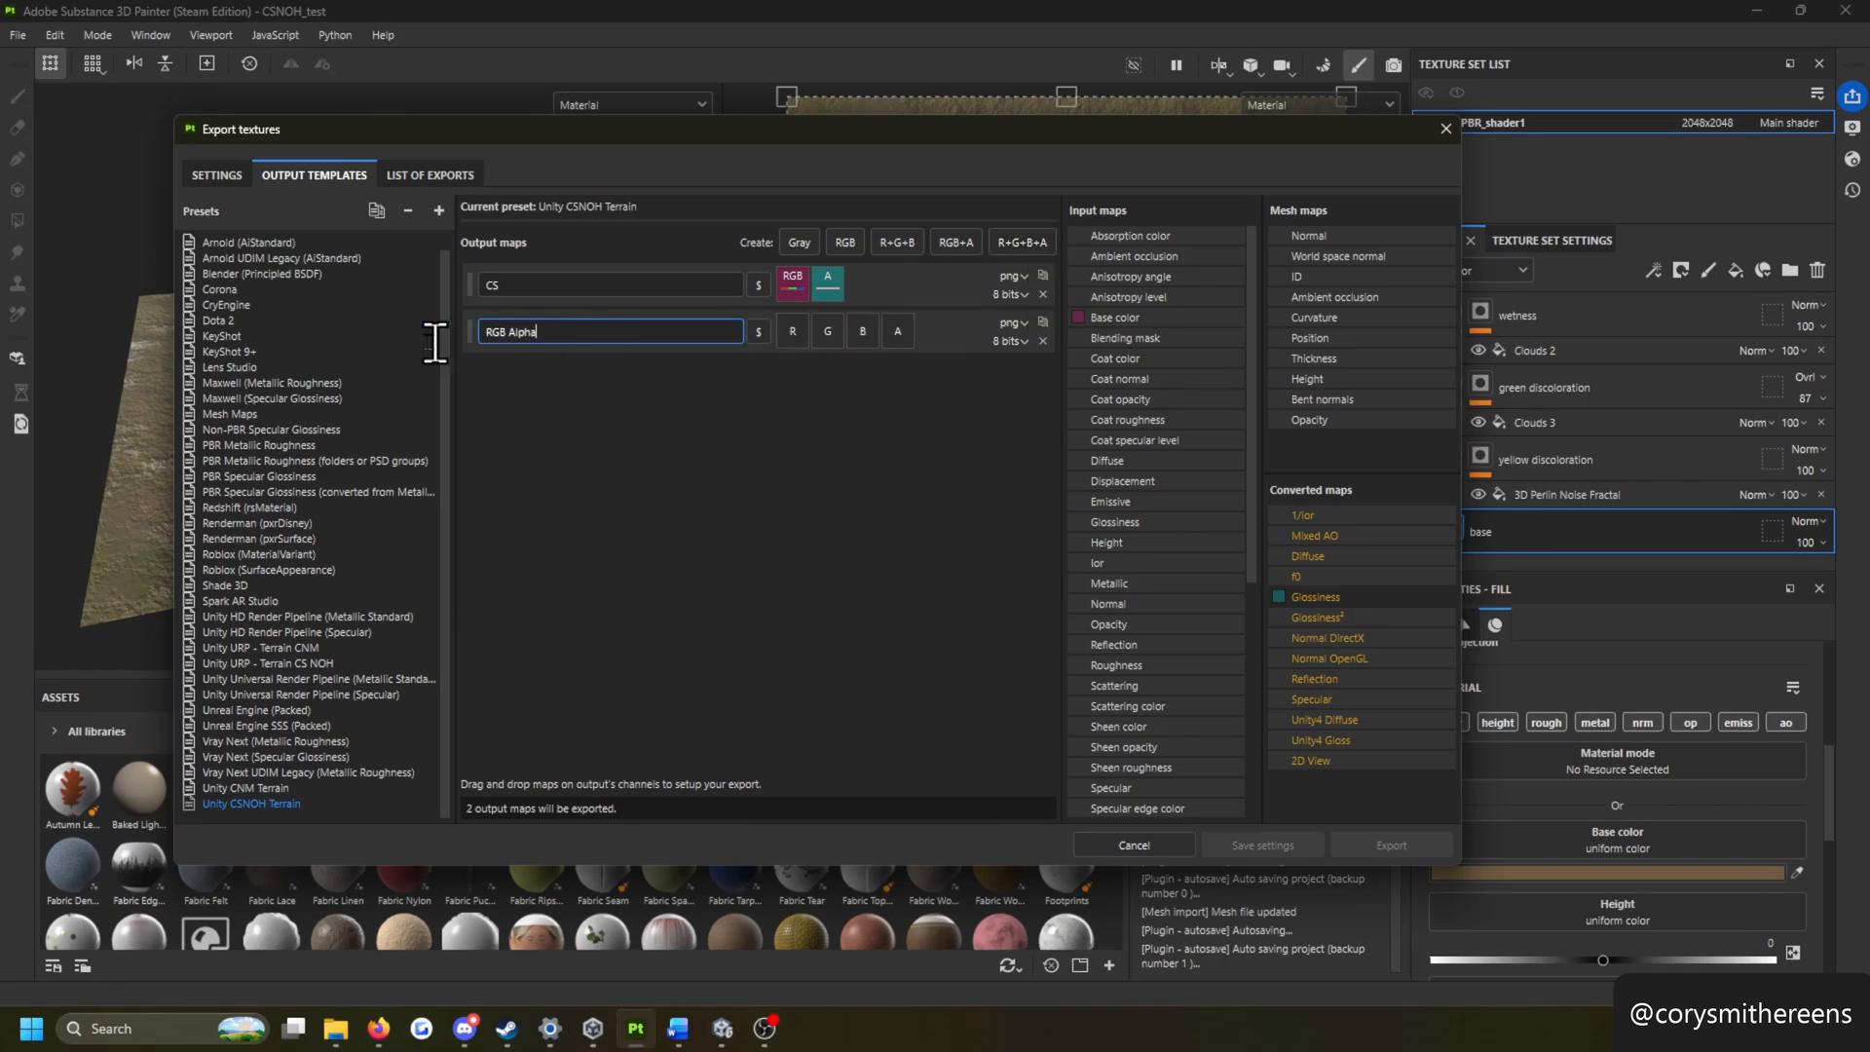
key(ctrl+a)
text(NOH)
click(715, 535)
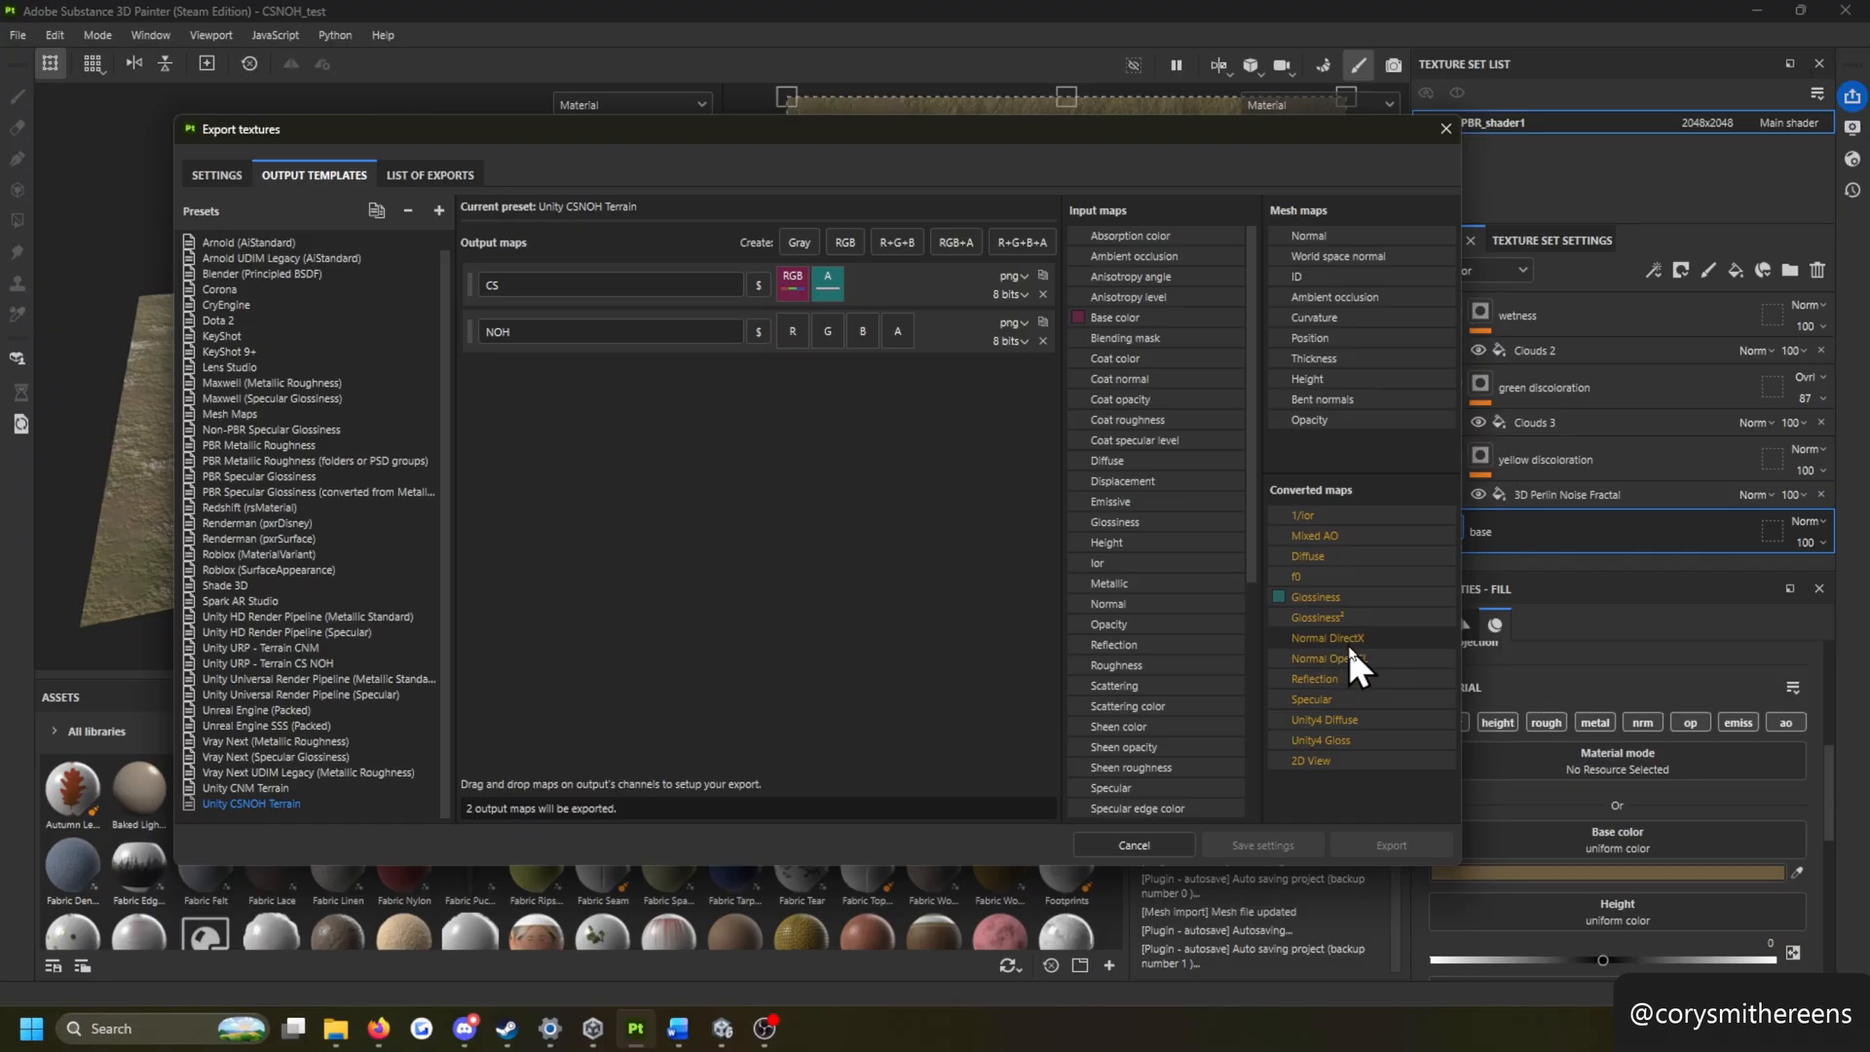
Step: Assign Normal DirectX's R and G channels to the NOH map's red and green channels
drag(1330, 638, 791, 333)
click(832, 397)
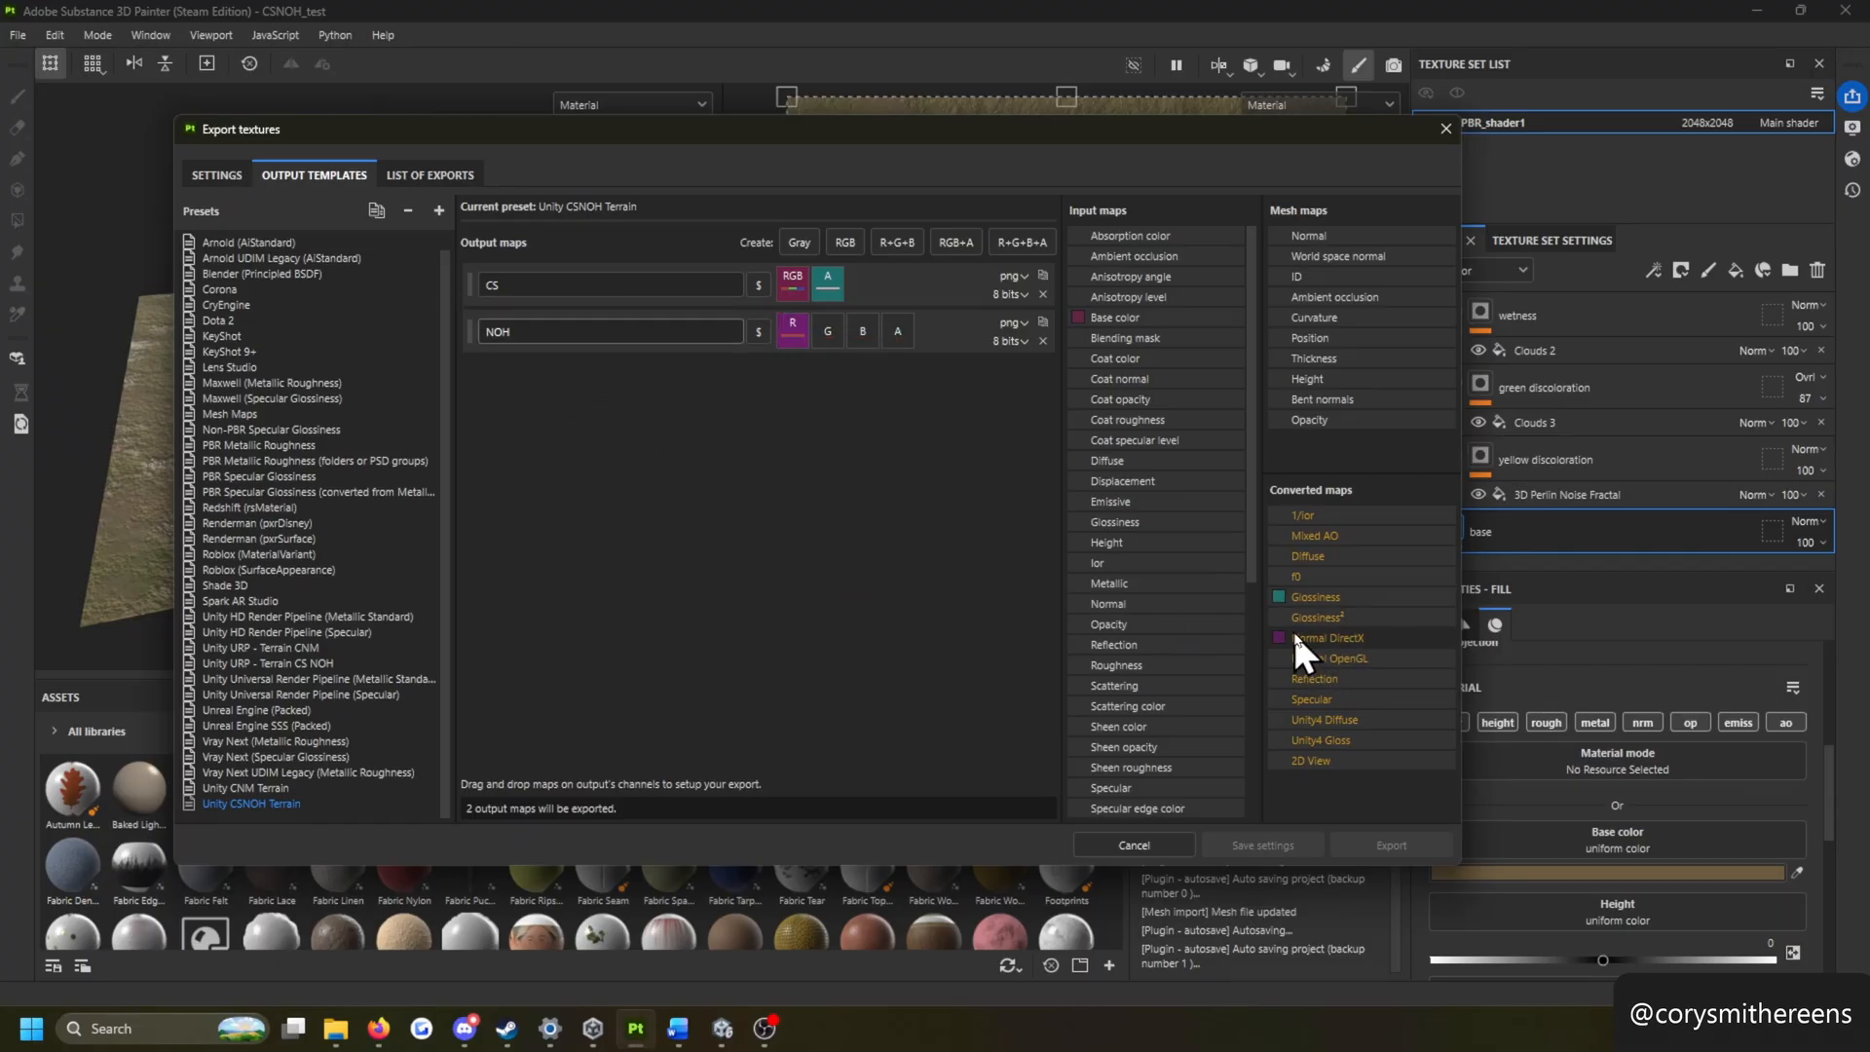
drag(1315, 638, 828, 329)
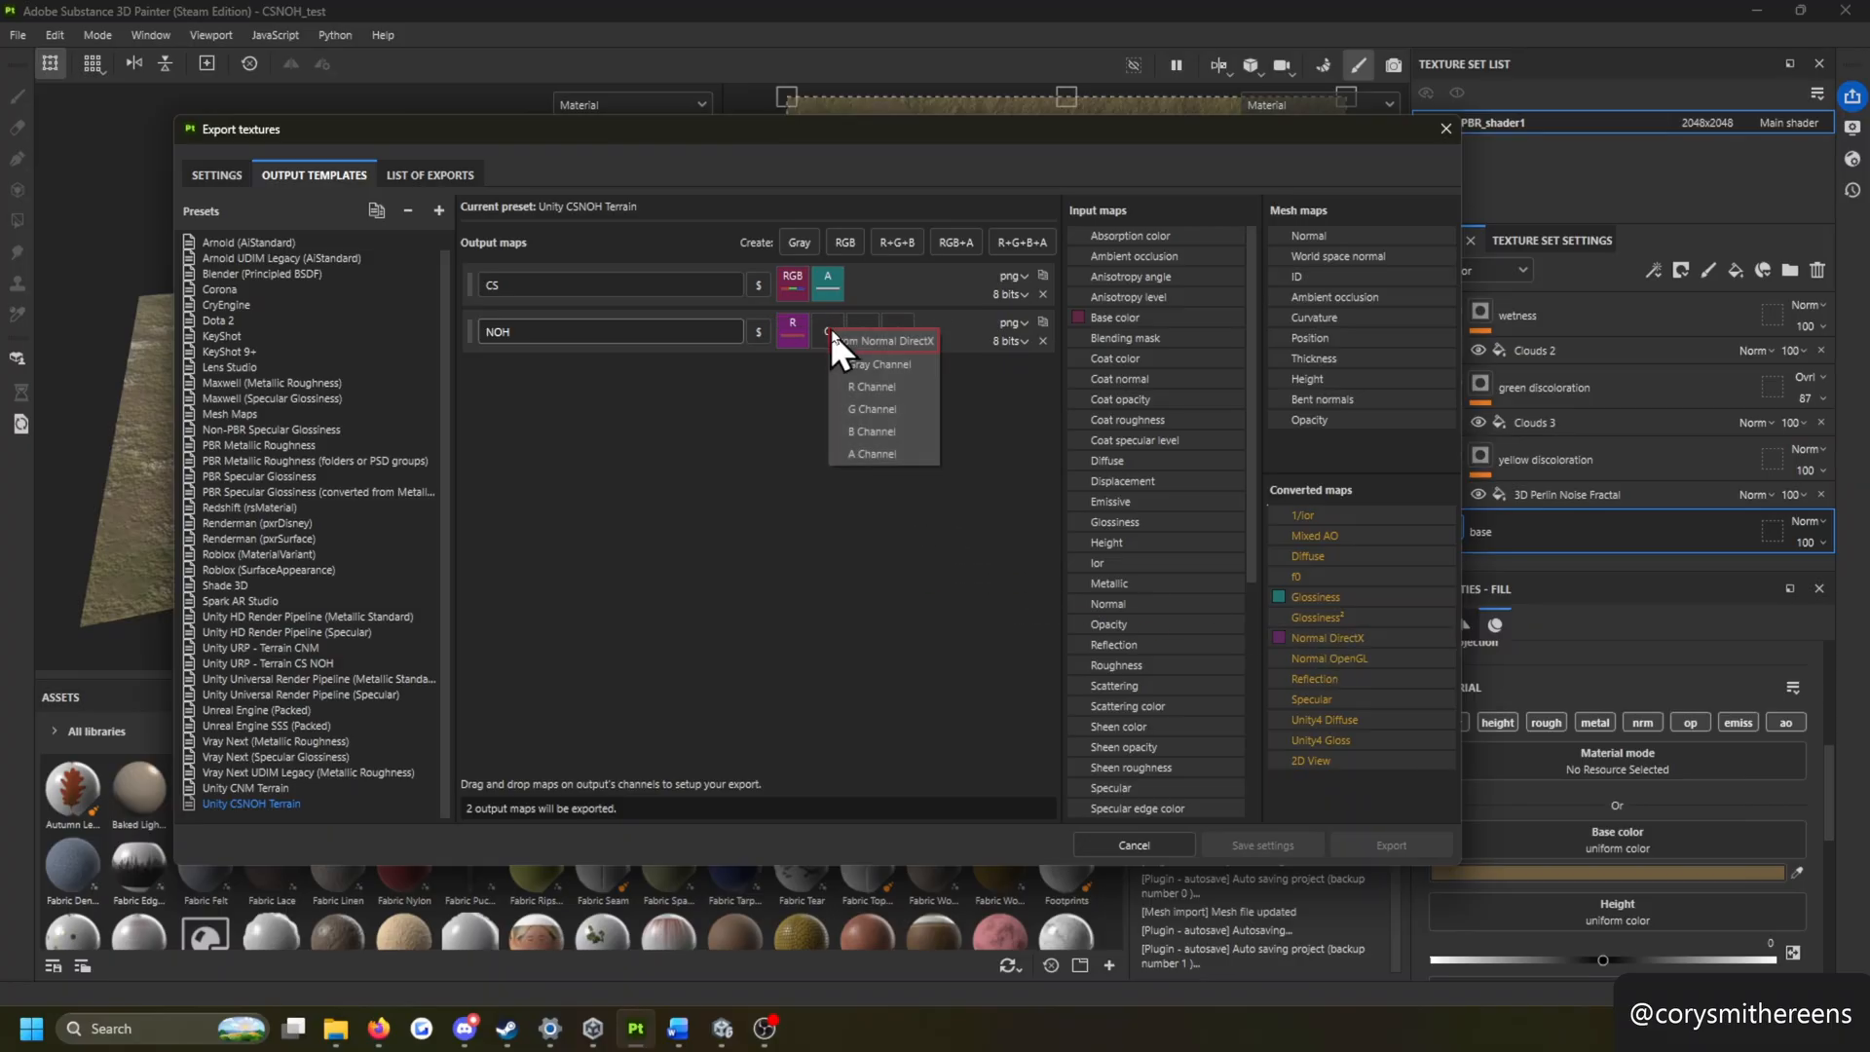
click(896, 409)
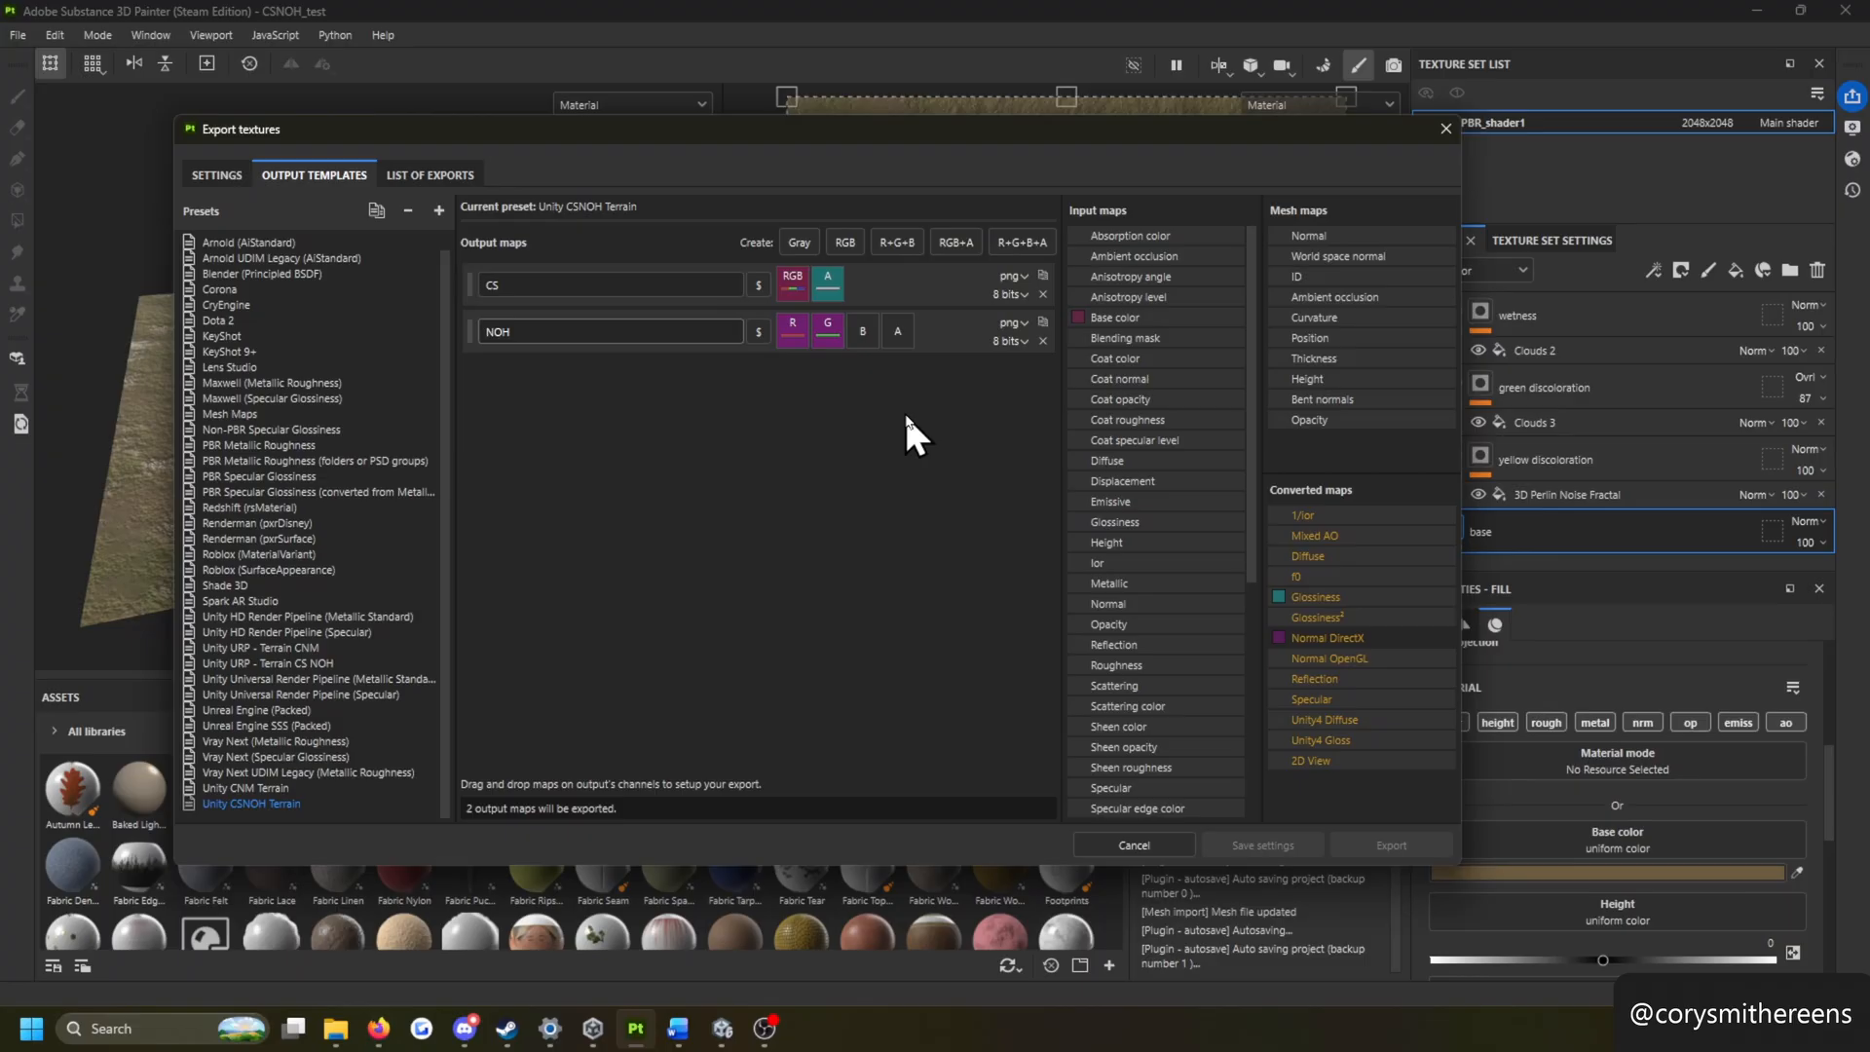
Step: Fill the NOH map's remaining channels with gray channels: Ambient occlusion in blue and Height in alpha
drag(1146, 255, 864, 331)
click(906, 364)
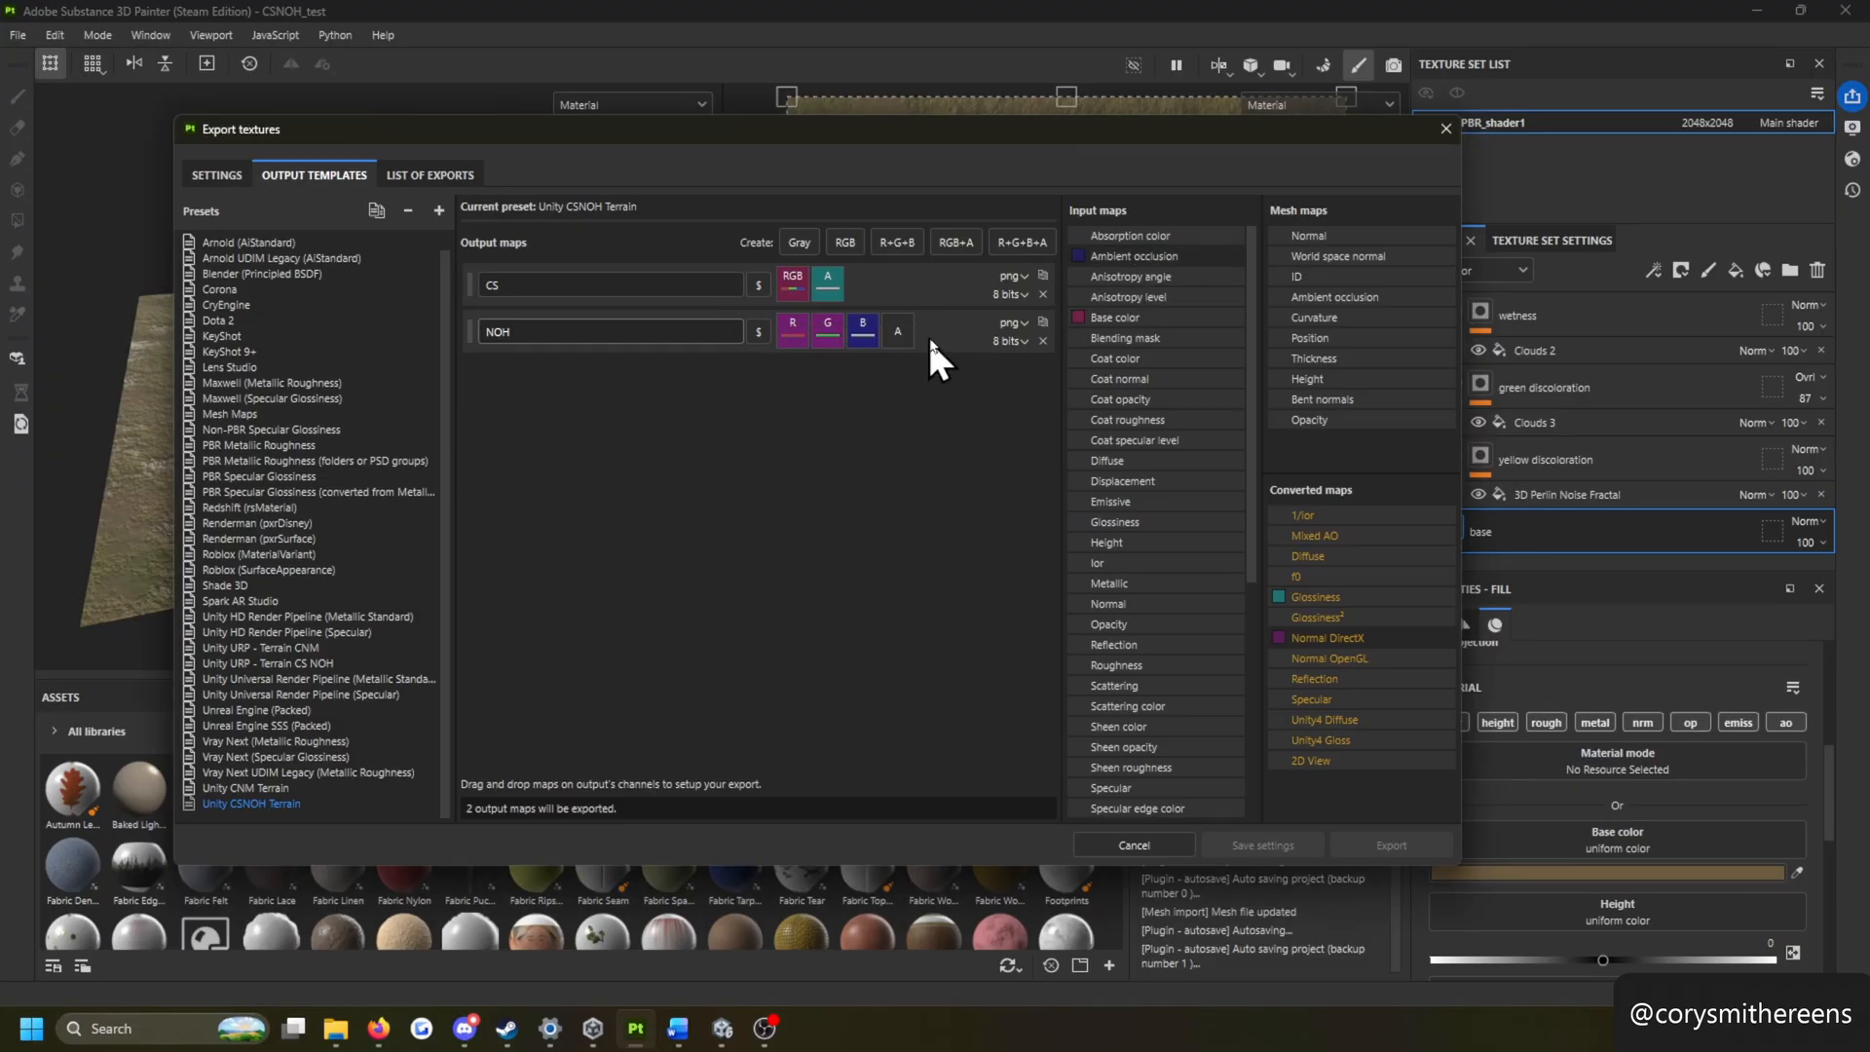
drag(1108, 543, 897, 332)
click(938, 371)
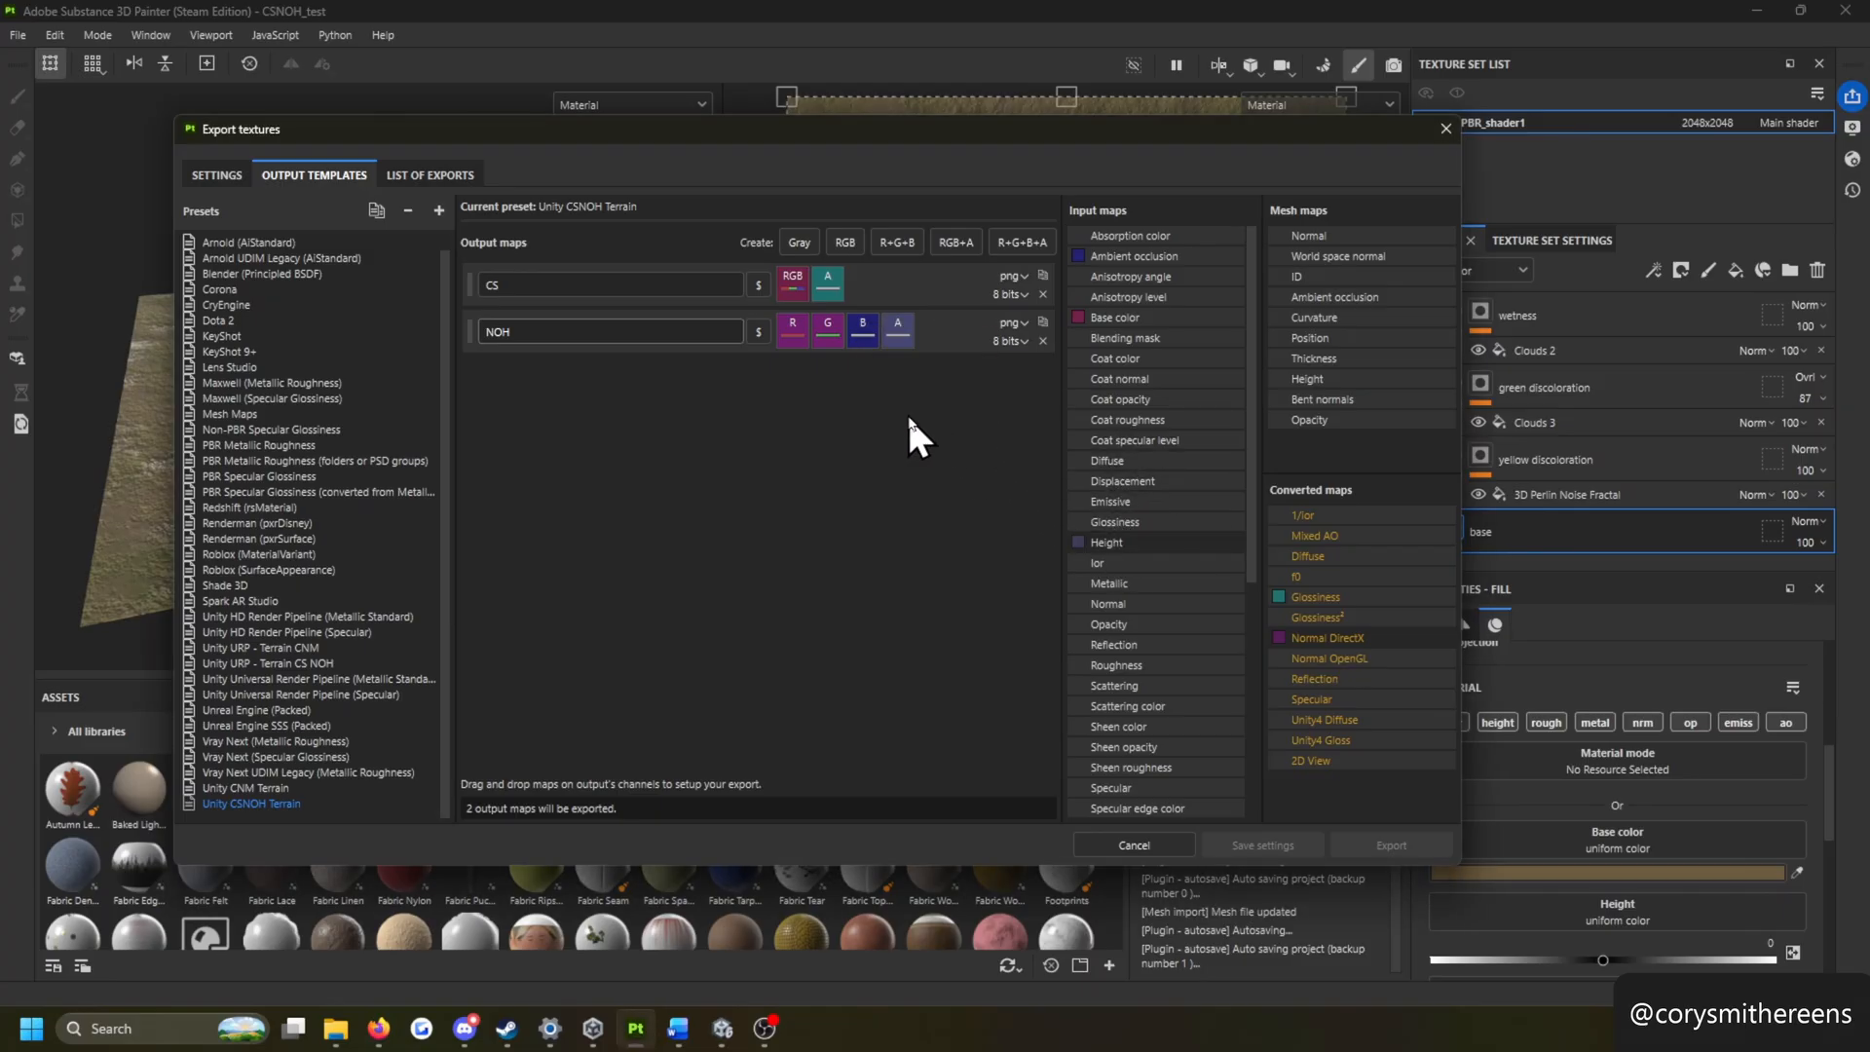